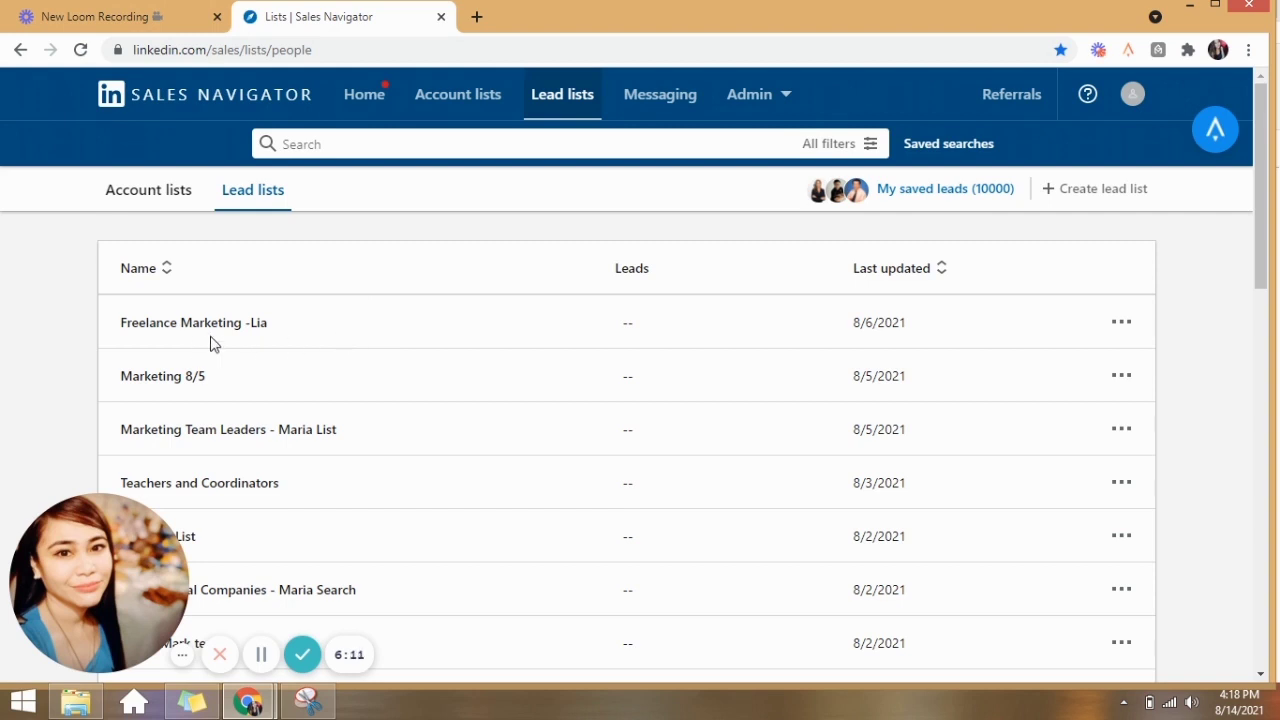
# Look through the existing lead lists and the saved leads description, and open the account lists
pyautogui.scroll(-1, 285, 357)
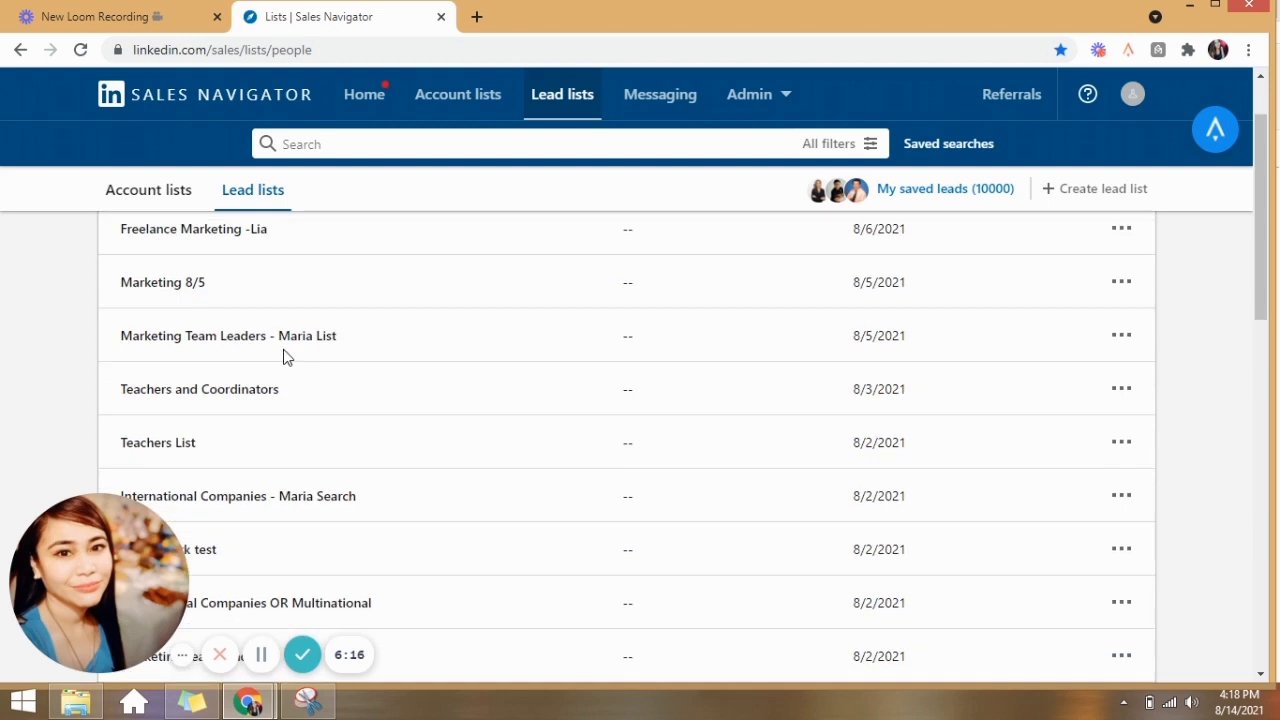
pyautogui.scroll(1, 285, 357)
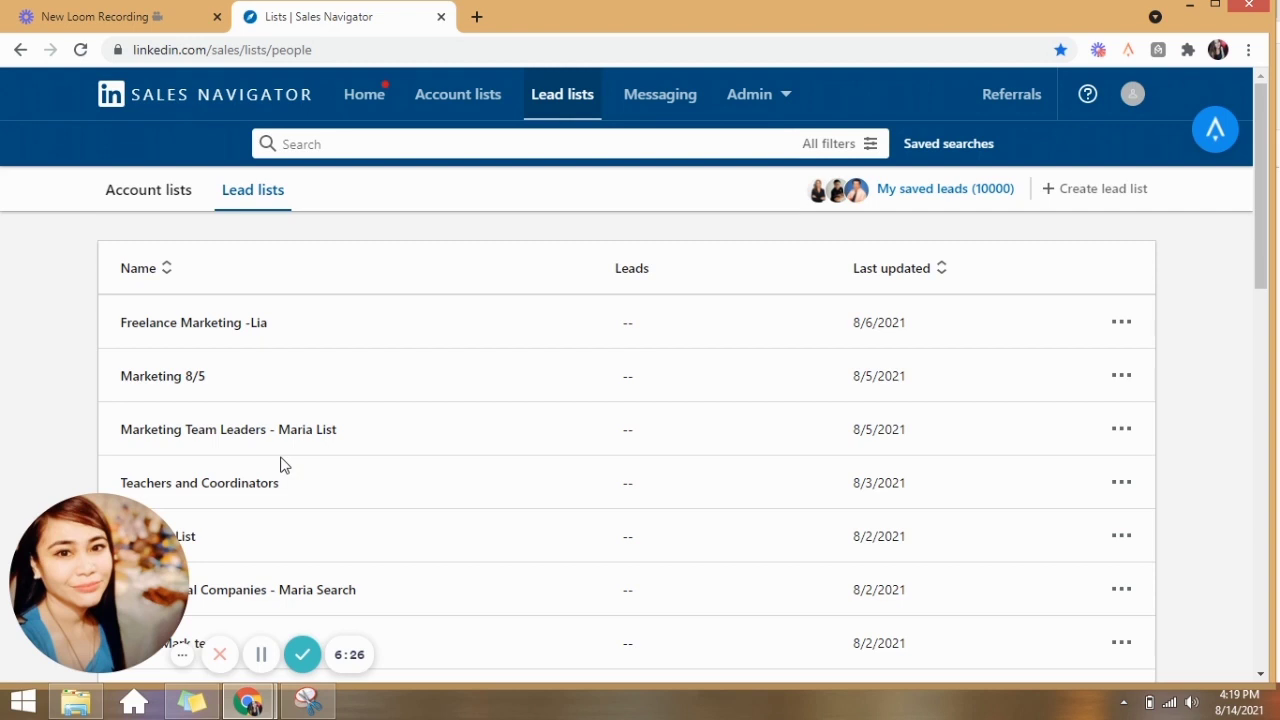
pyautogui.scroll(-1, 300, 449)
pyautogui.scroll(1, 300, 449)
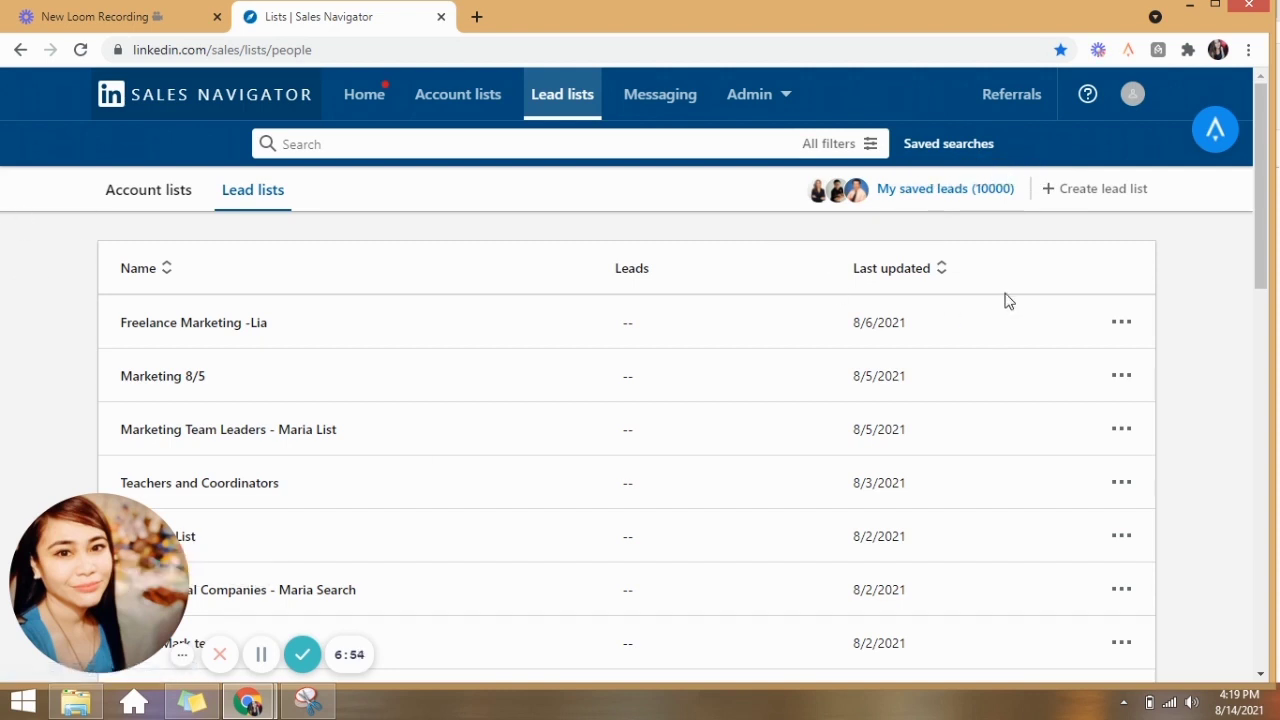
pyautogui.moveTo(991, 207)
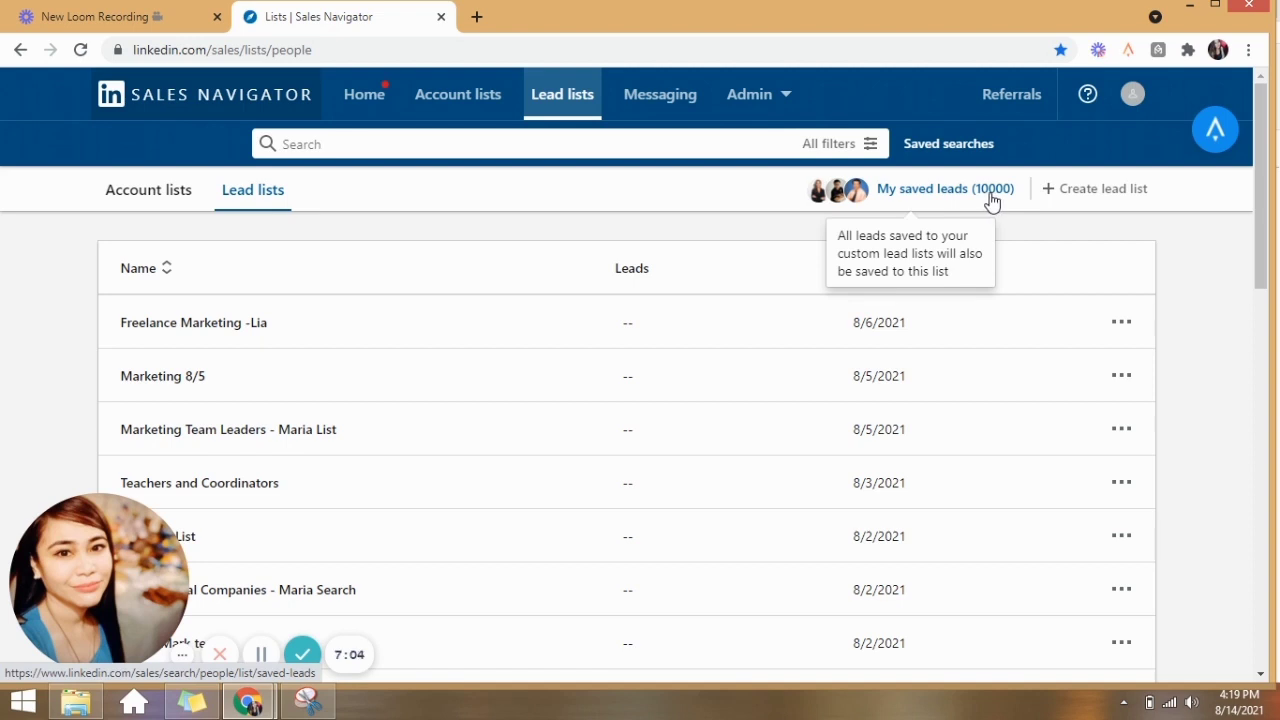
pyautogui.click(470, 100)
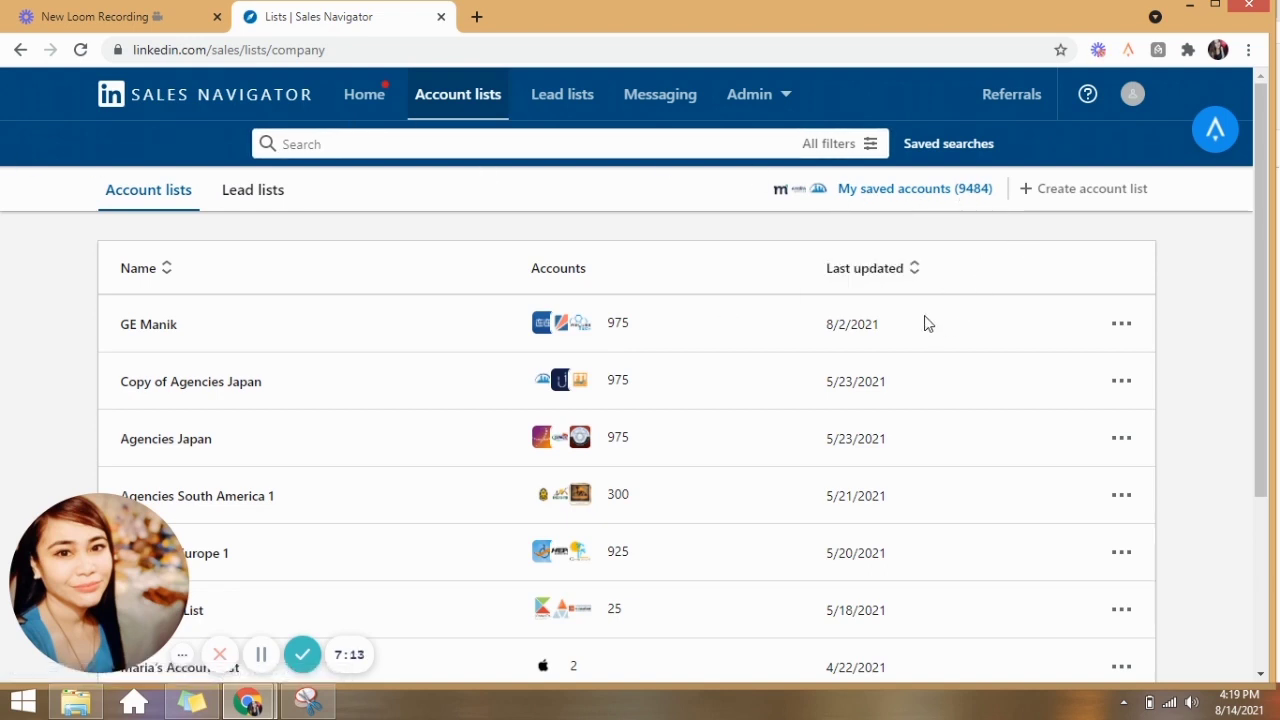
# Open all lead filters from the home page and set the keyword "marketing manager" and geographies including the Manchester Area
pyautogui.click(218, 103)
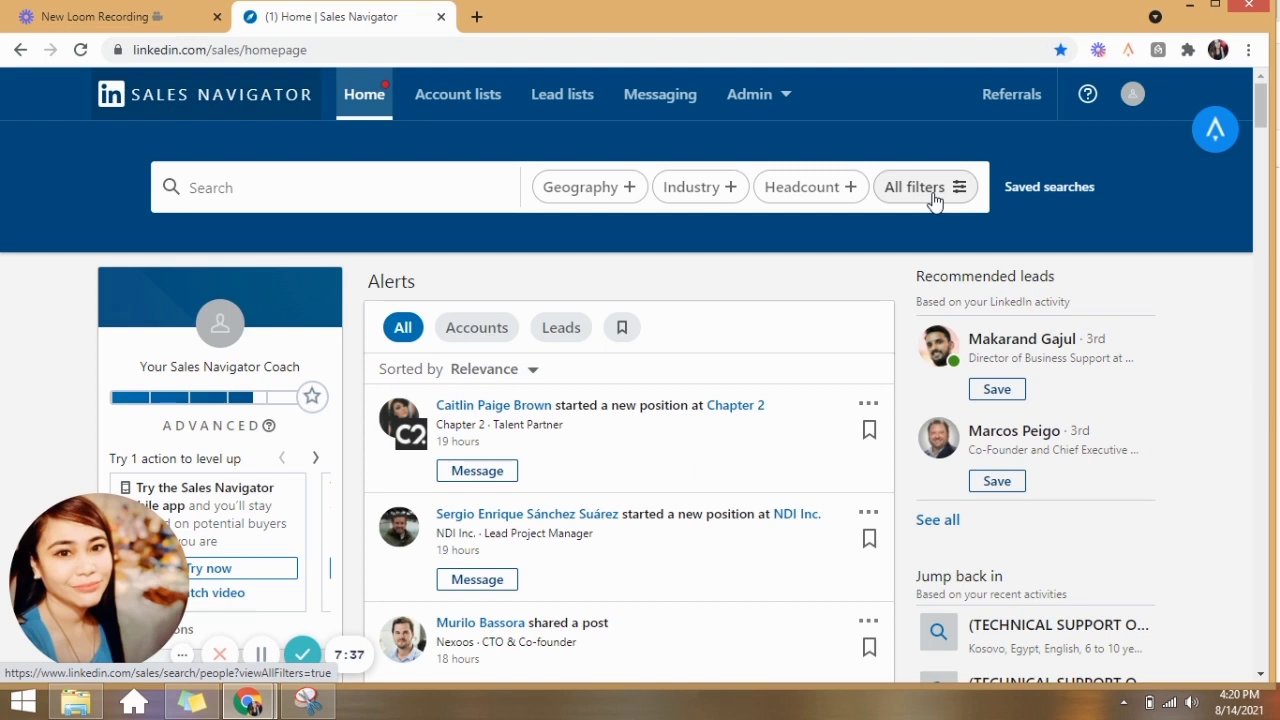
pyautogui.click(950, 203)
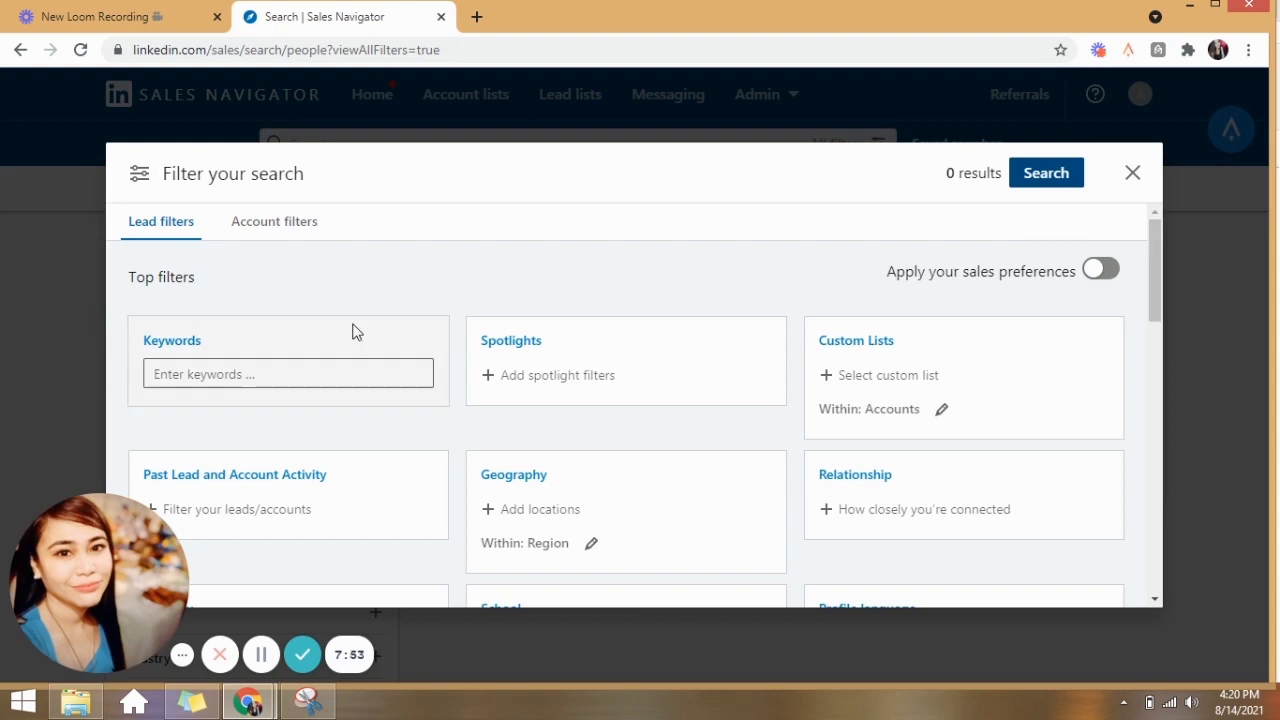
pyautogui.click(514, 322)
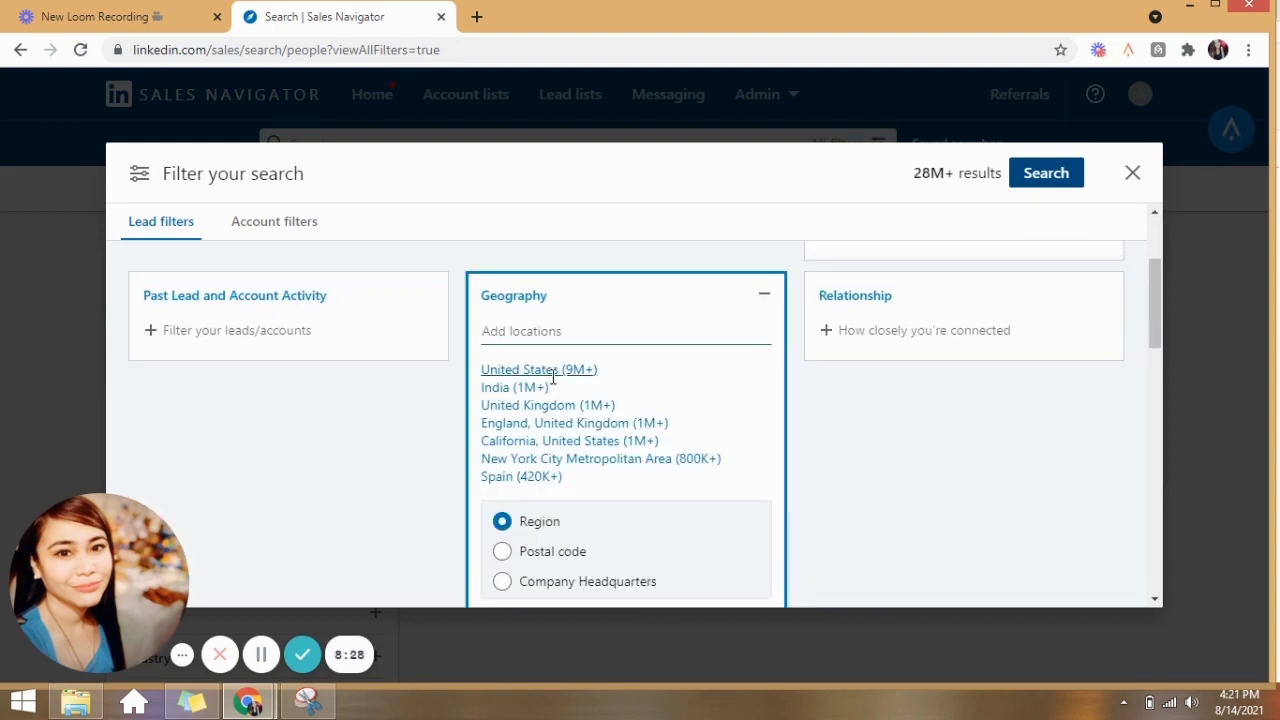
pyautogui.click(552, 382)
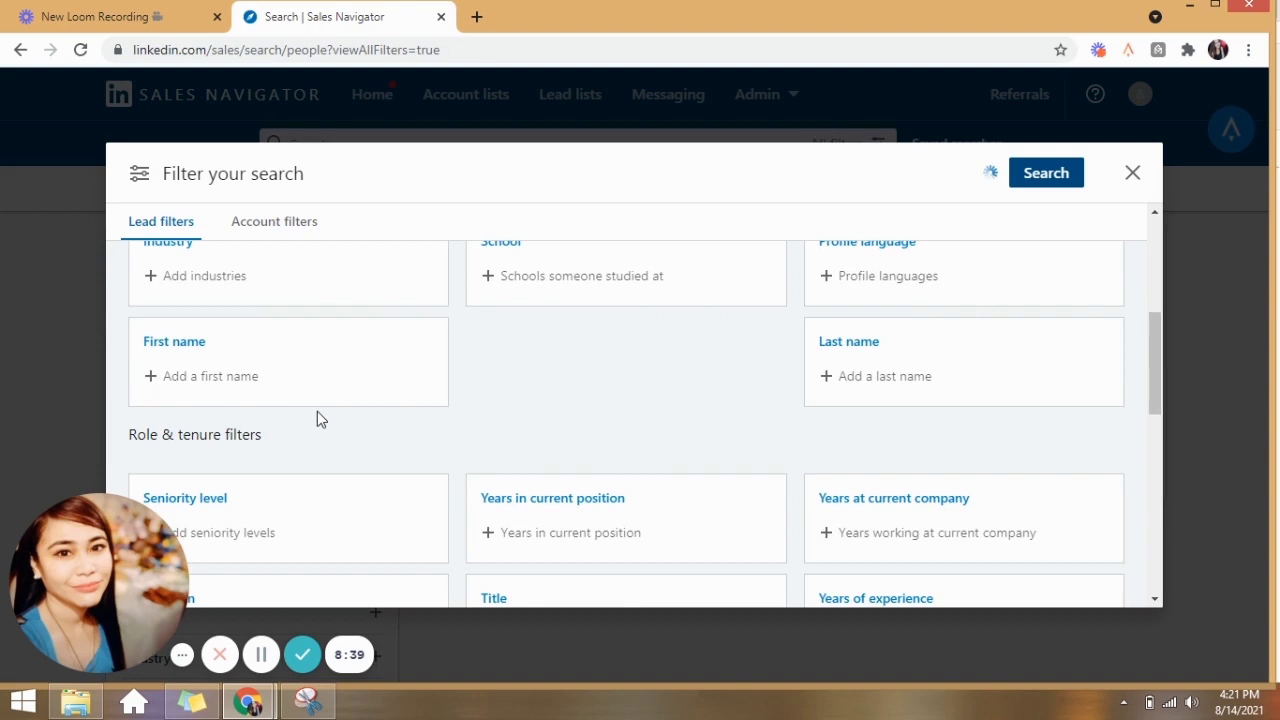
# Add Real Estate as the industry in the lead filters
pyautogui.scroll(1, 325, 410)
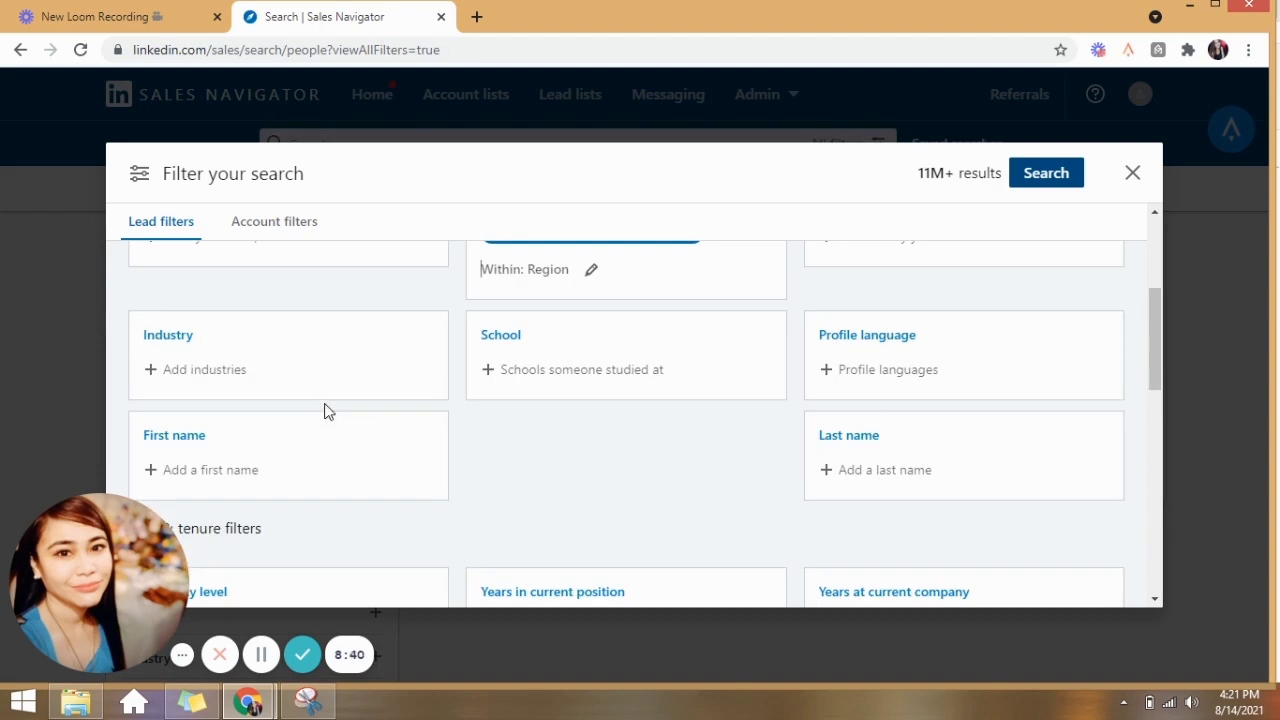
pyautogui.click(214, 372)
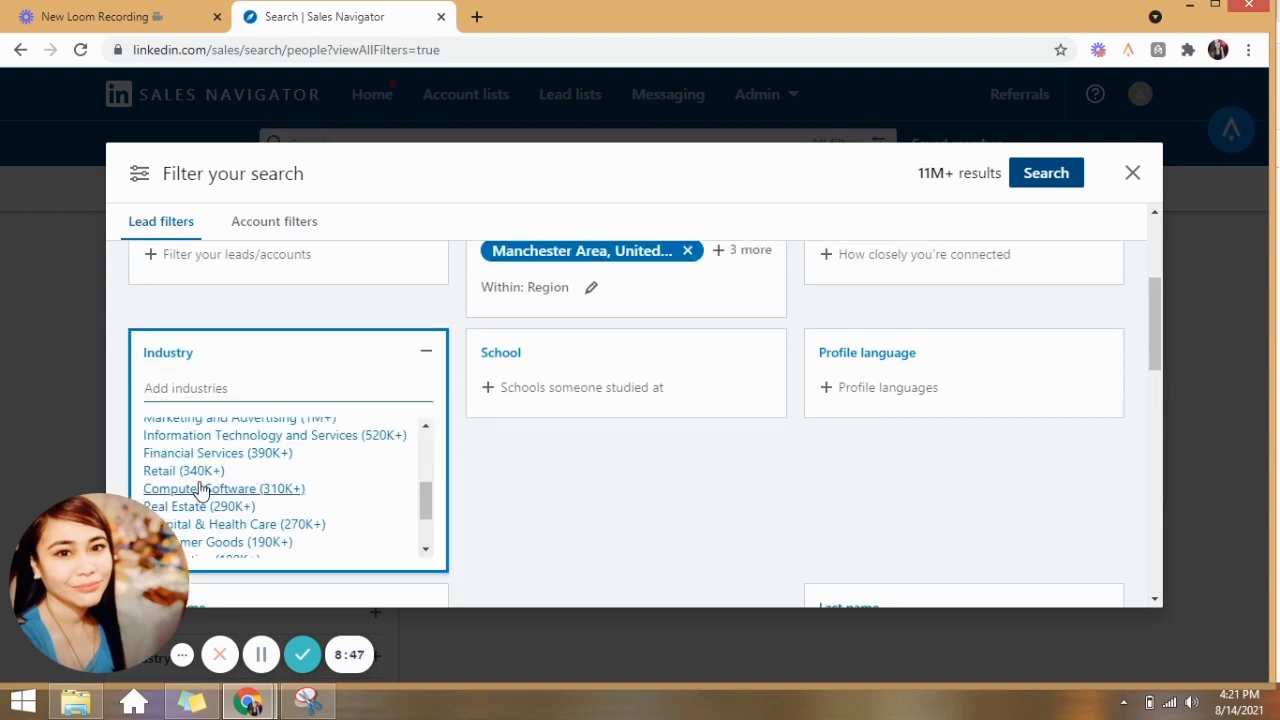
pyautogui.scroll(-1, 203, 490)
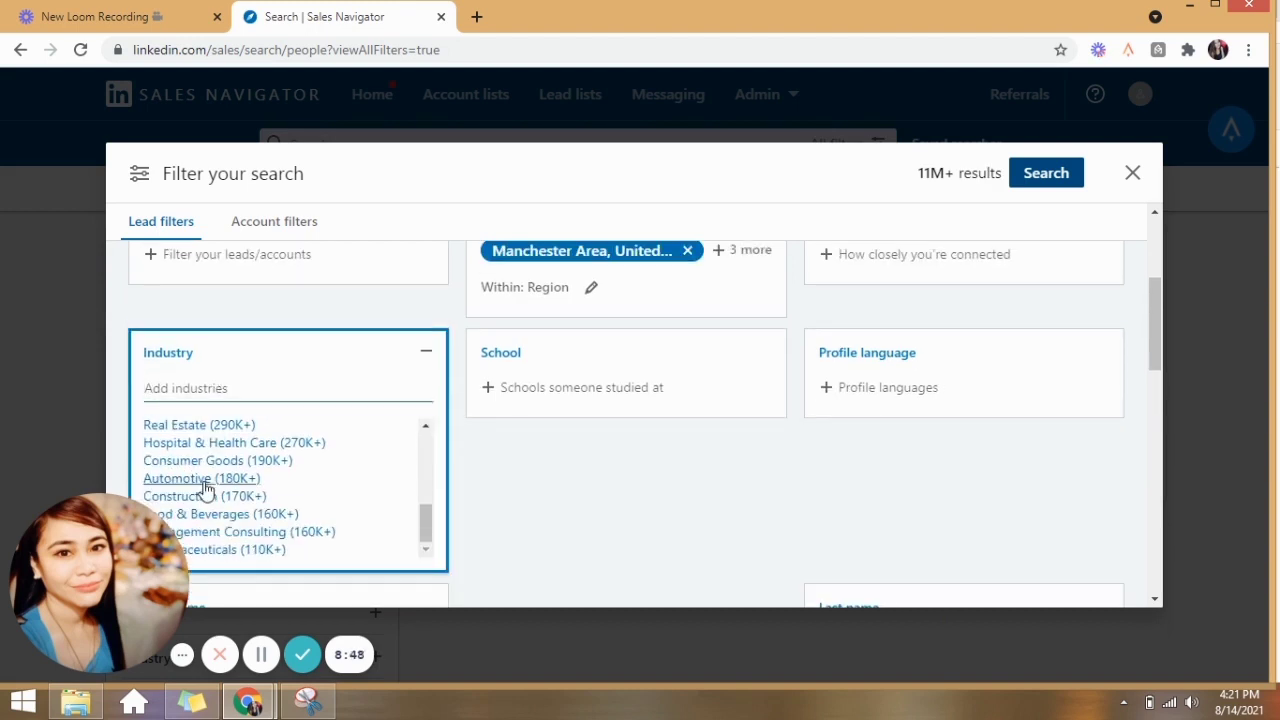
pyautogui.click(239, 432)
# Set the seniority level to Manager in the role and tenure filters
pyautogui.scroll(-3, 835, 512)
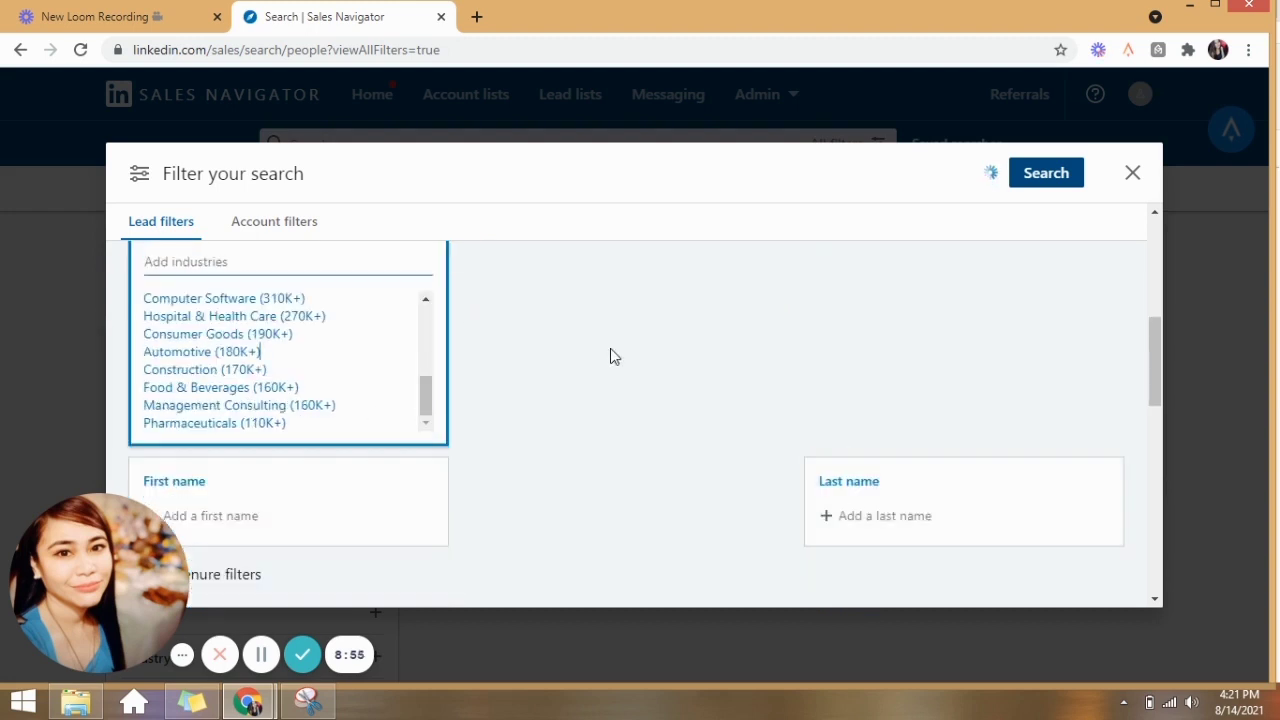
pyautogui.scroll(-2, 614, 357)
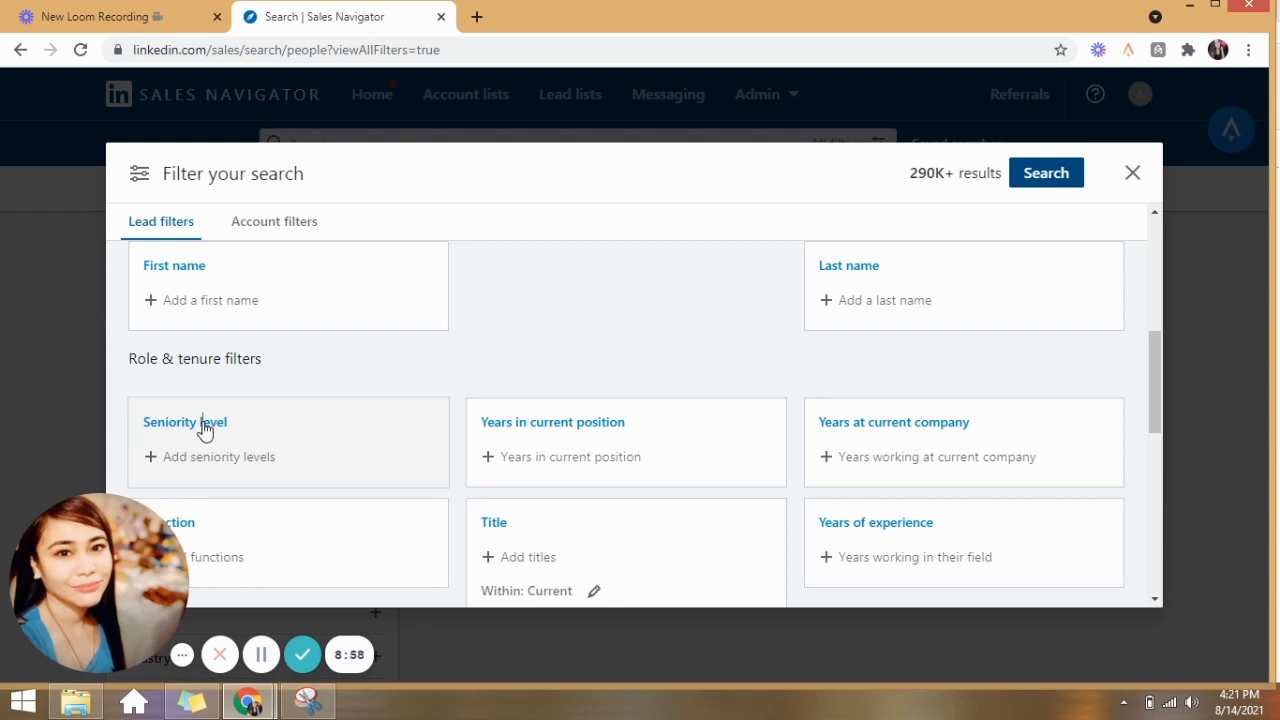
pyautogui.click(204, 428)
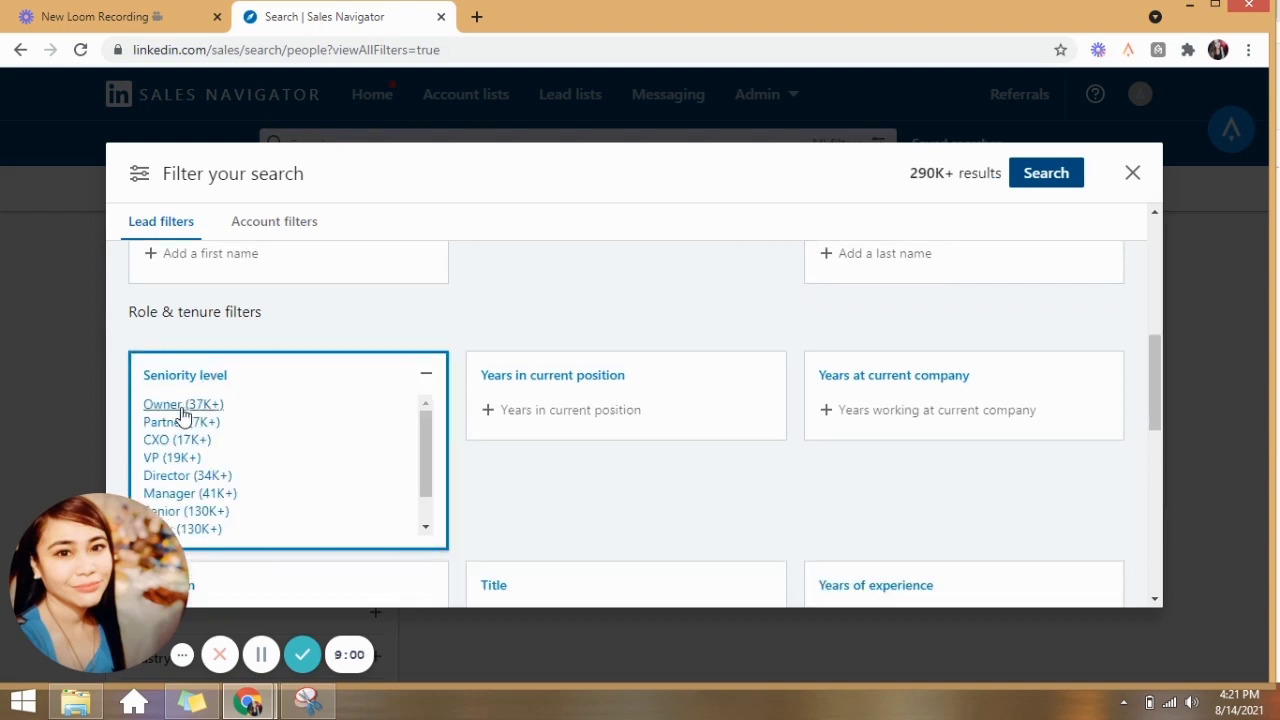
pyautogui.scroll(-1, 192, 490)
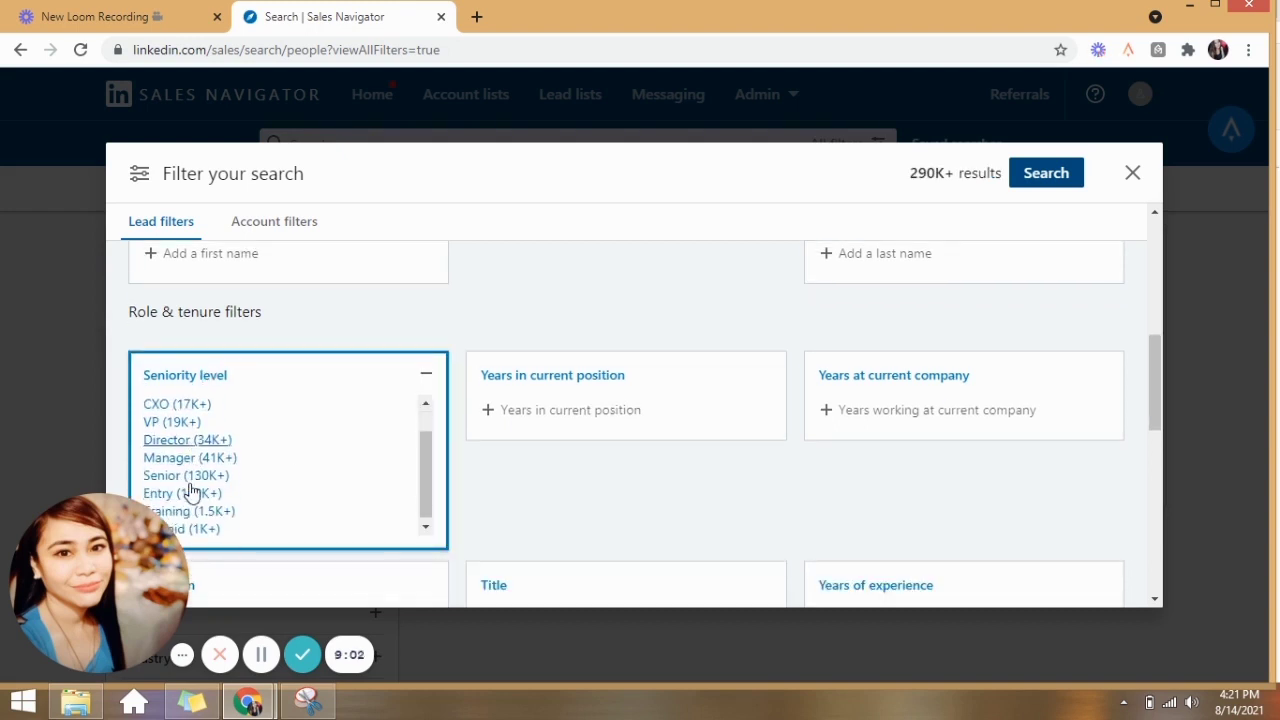
pyautogui.click(257, 454)
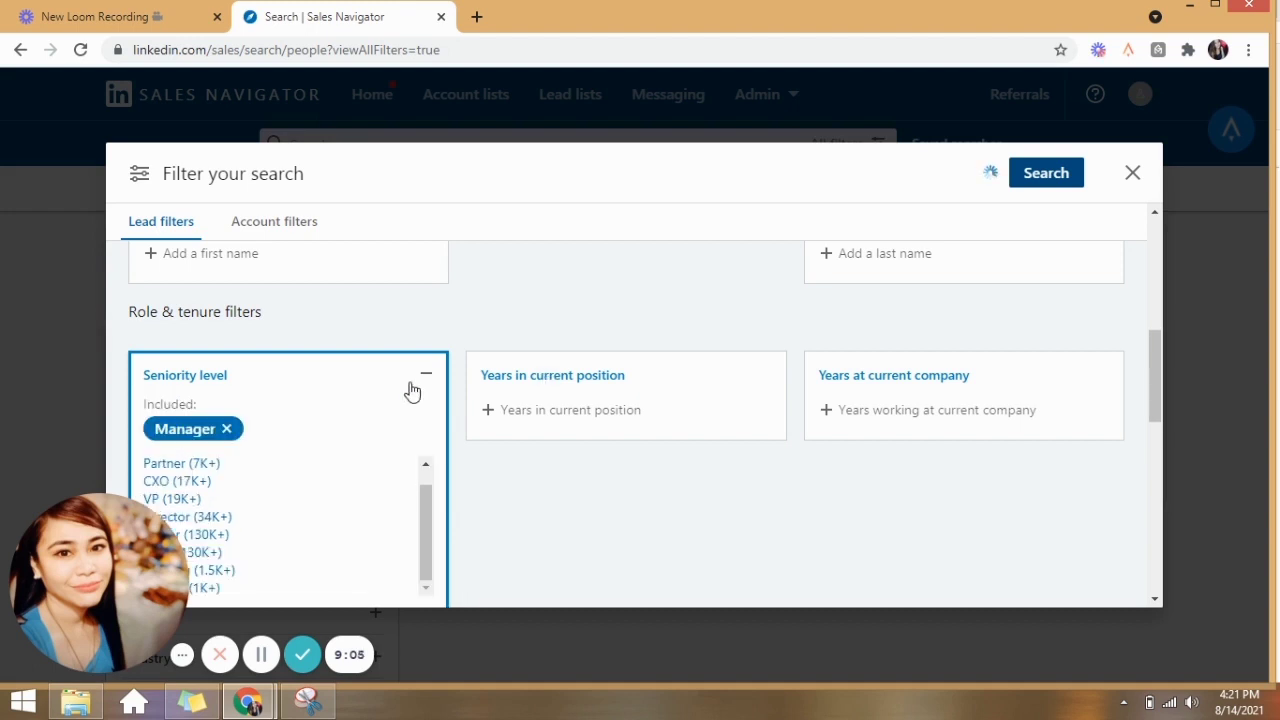
pyautogui.click(552, 304)
# Add Information Technology as the function in the role and tenure filters
pyautogui.scroll(-1, 555, 295)
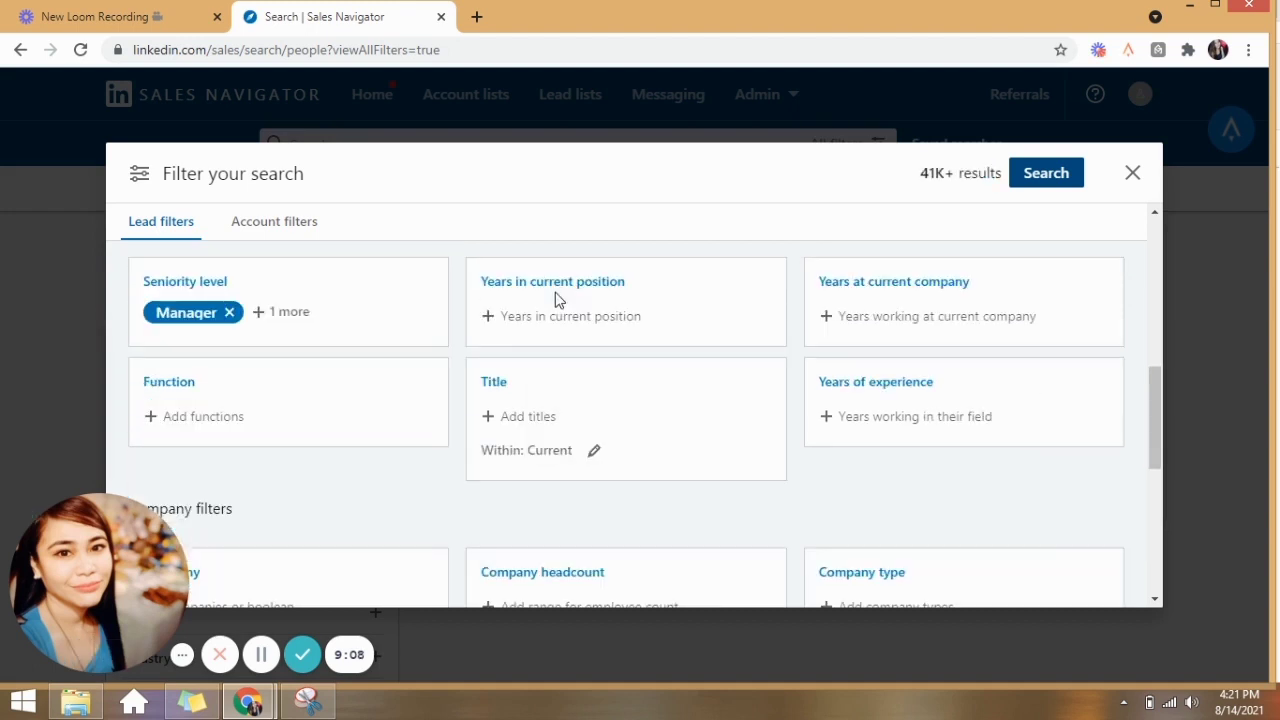
pyautogui.click(190, 427)
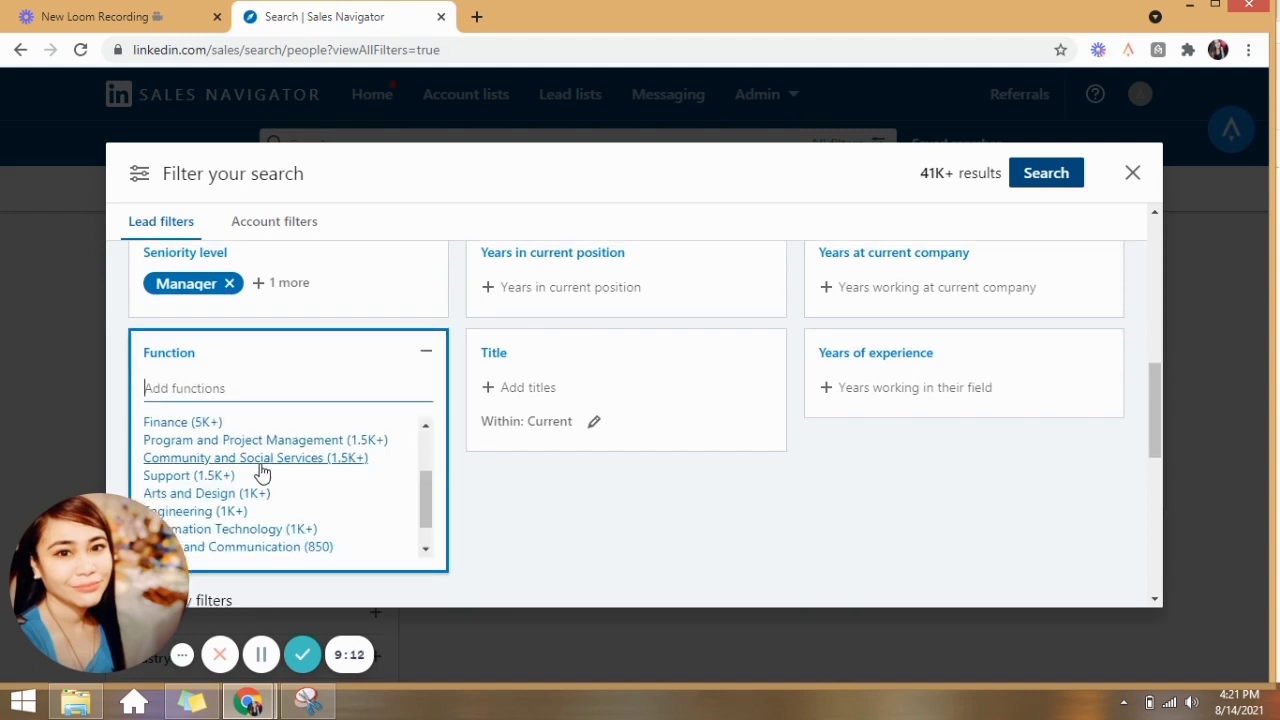
pyautogui.scroll(-1, 261, 471)
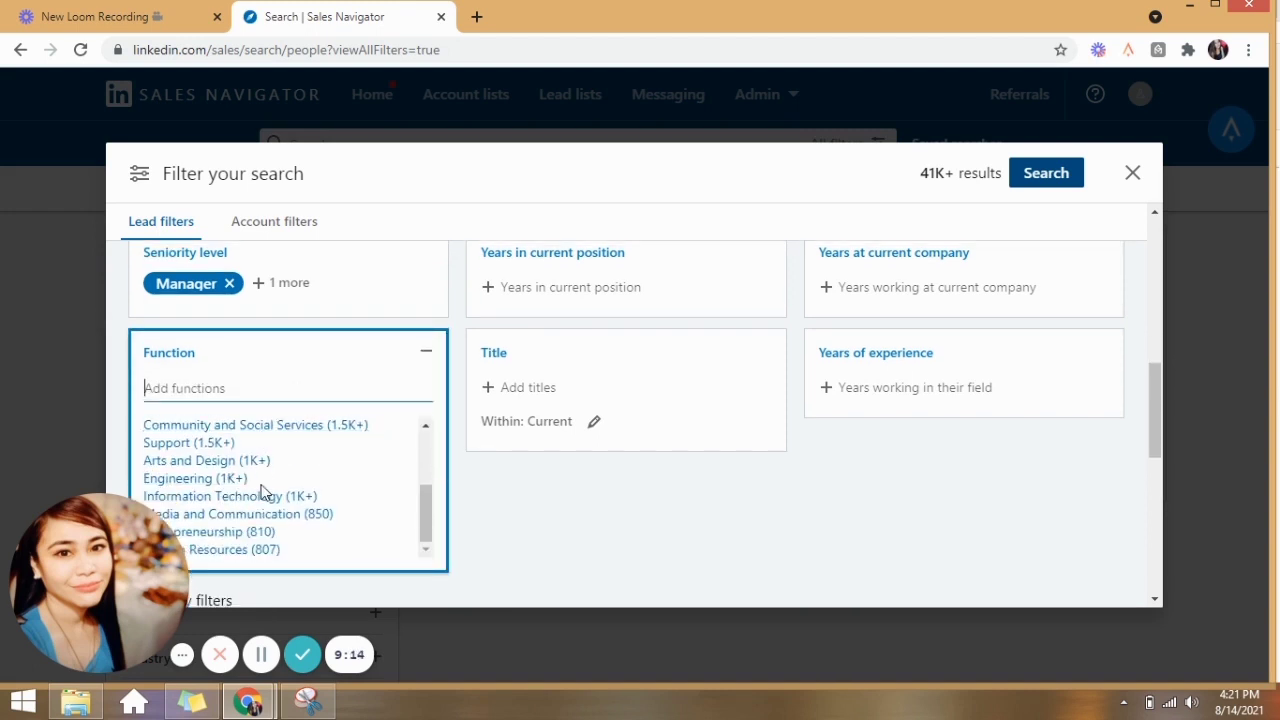
pyautogui.click(300, 497)
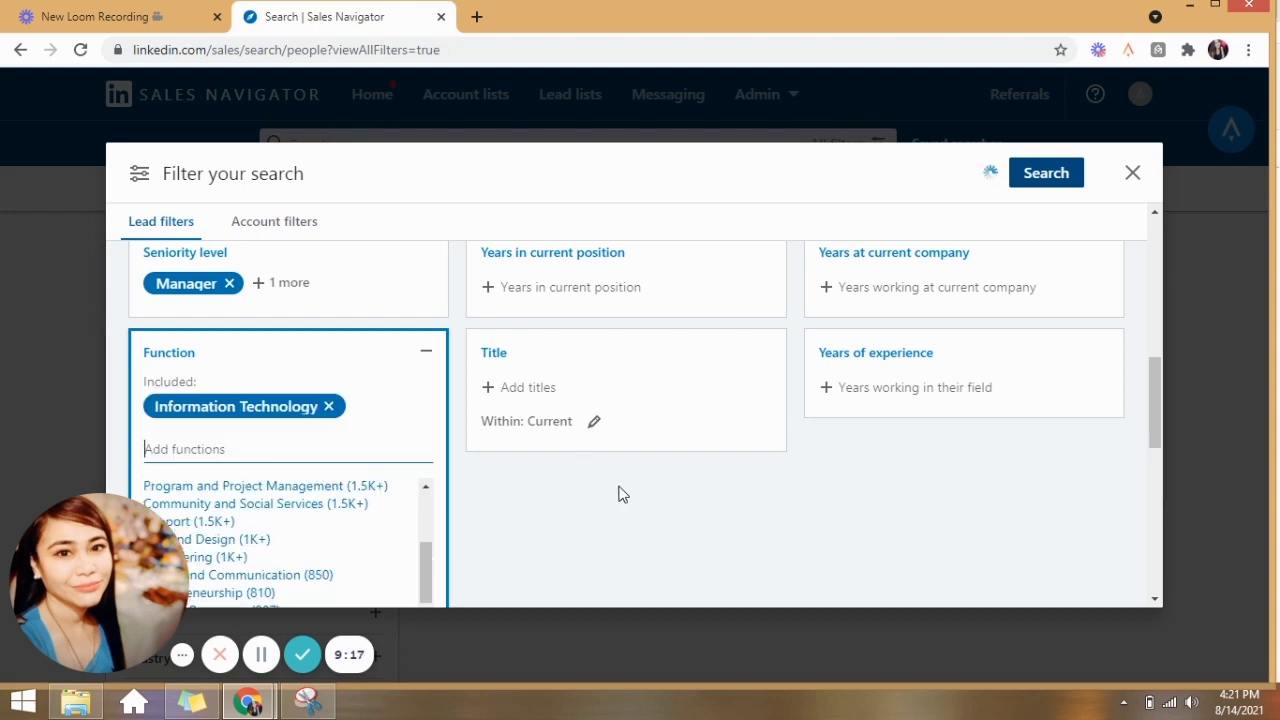
pyautogui.click(618, 495)
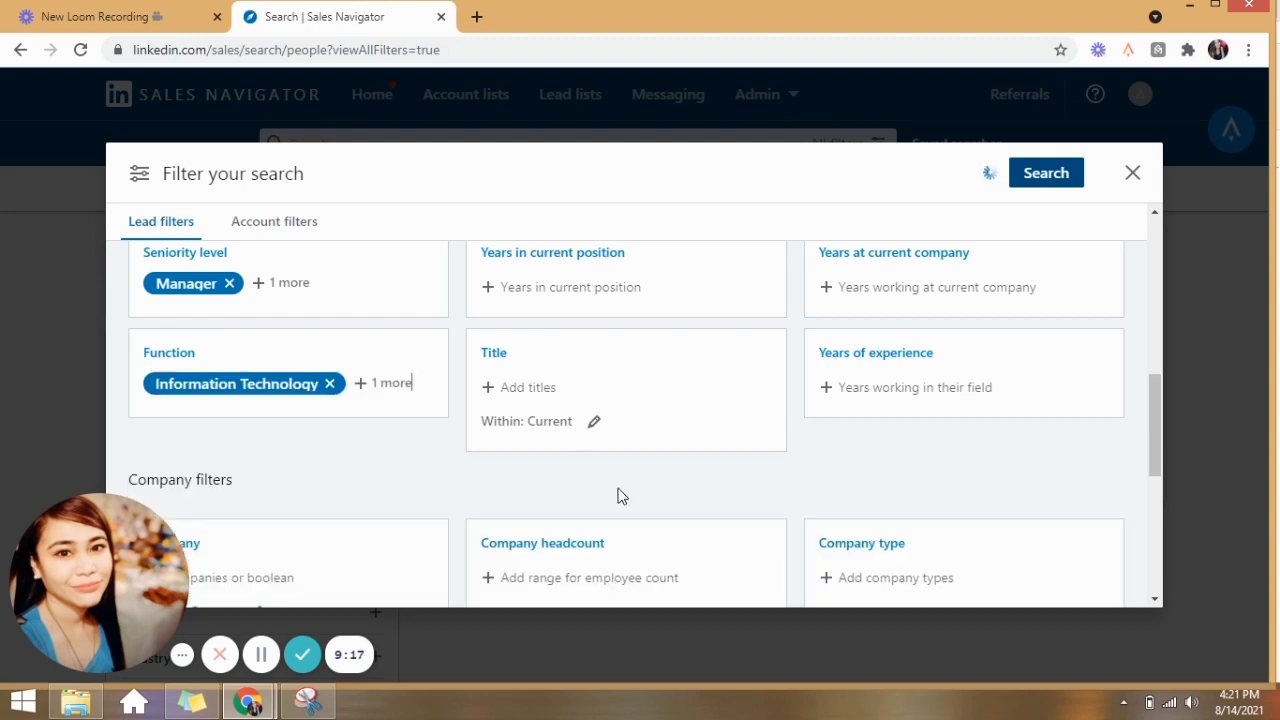
# Check the suggested job titles without choosing one, and filter the leads by years in current position
pyautogui.click(531, 399)
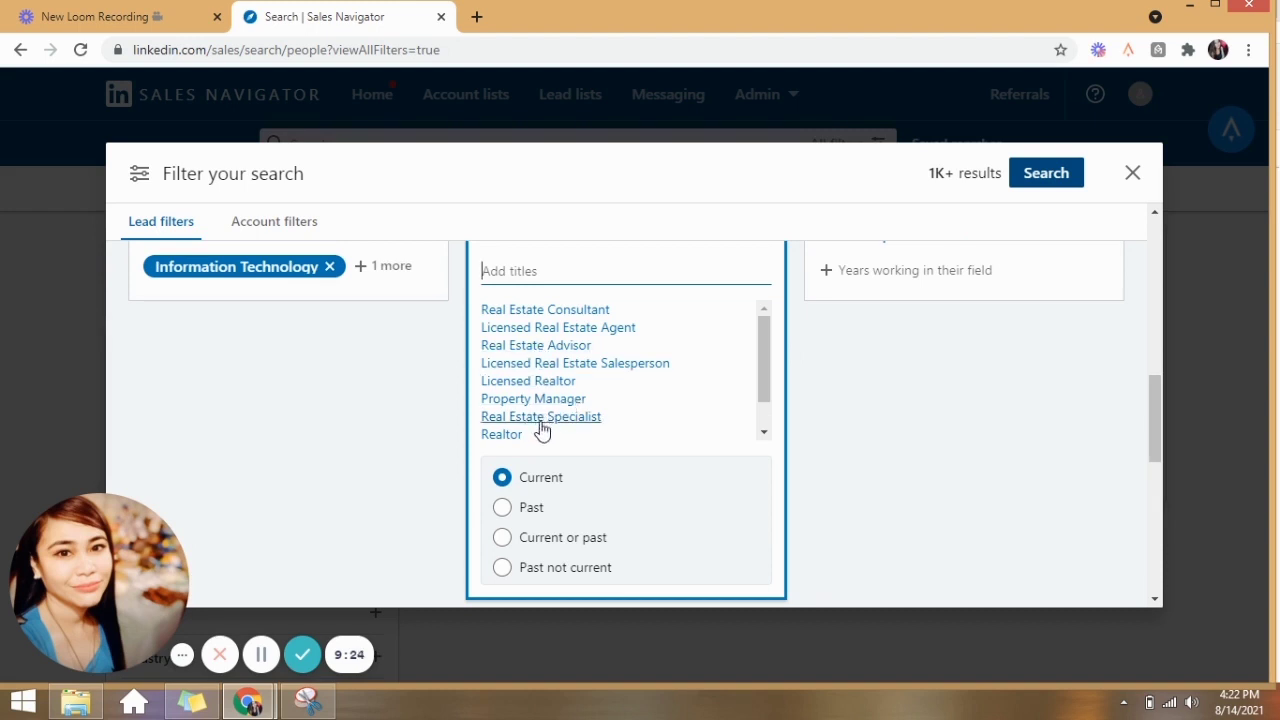
pyautogui.click(473, 400)
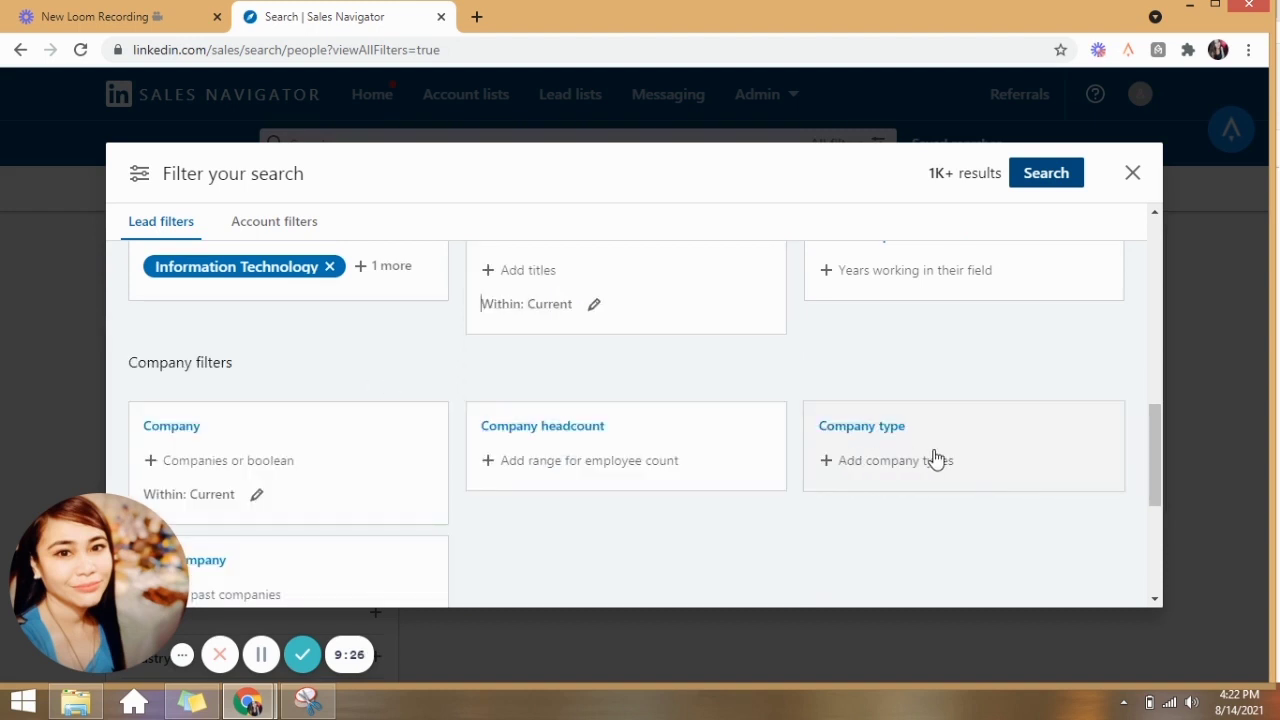
pyautogui.scroll(2, 594, 366)
pyautogui.click(594, 368)
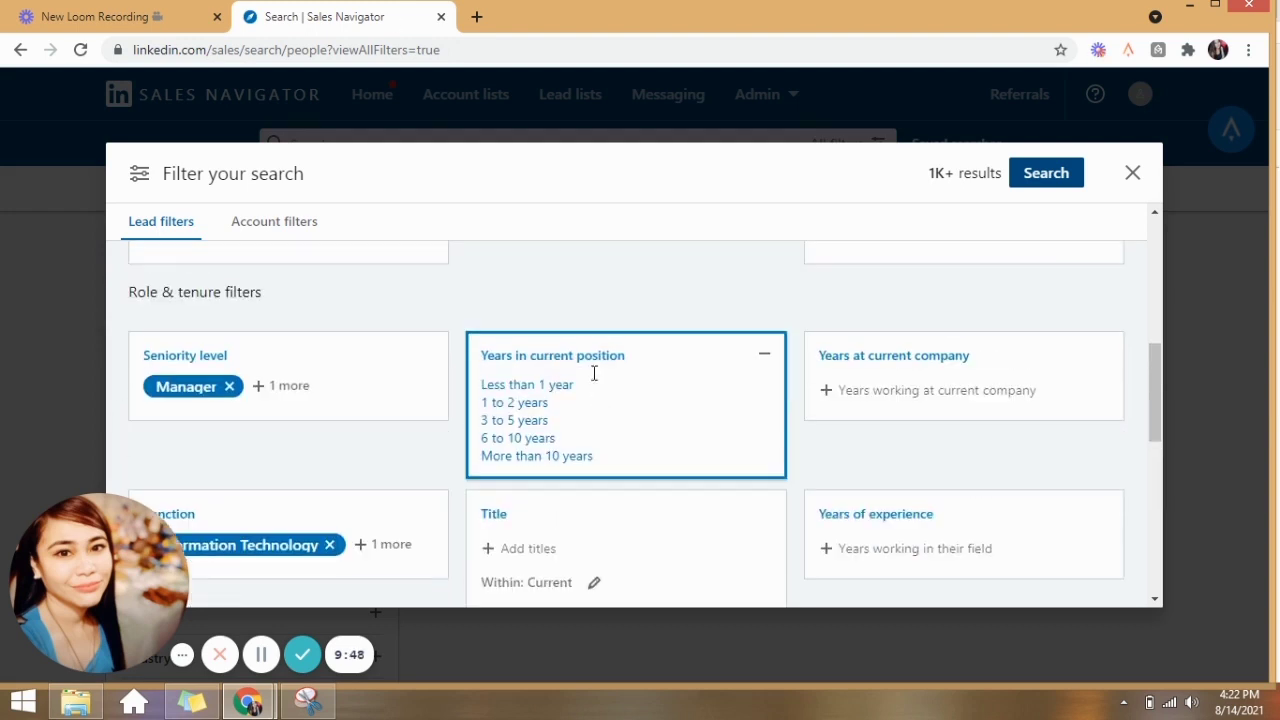
pyautogui.click(535, 430)
# Review the chosen lead filters and examine the marketing manager results for Real Estate in the United Kingdom
pyautogui.scroll(2, 720, 386)
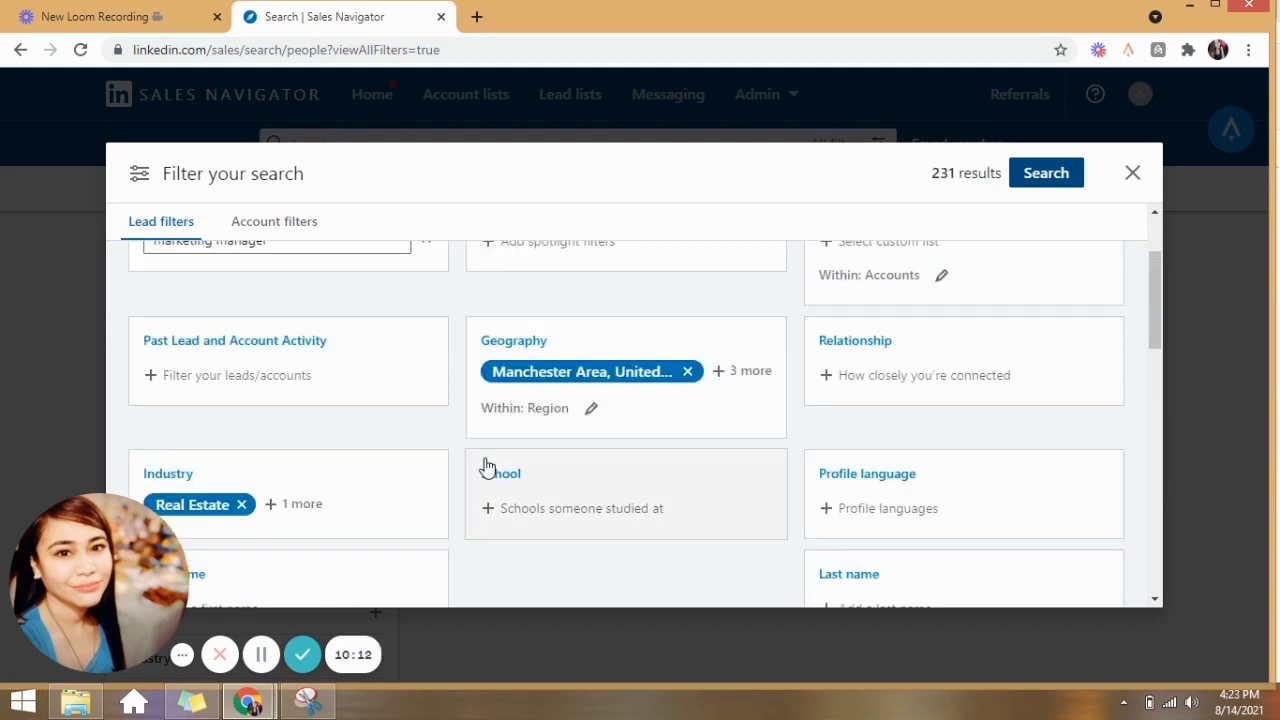
pyautogui.scroll(3, 486, 466)
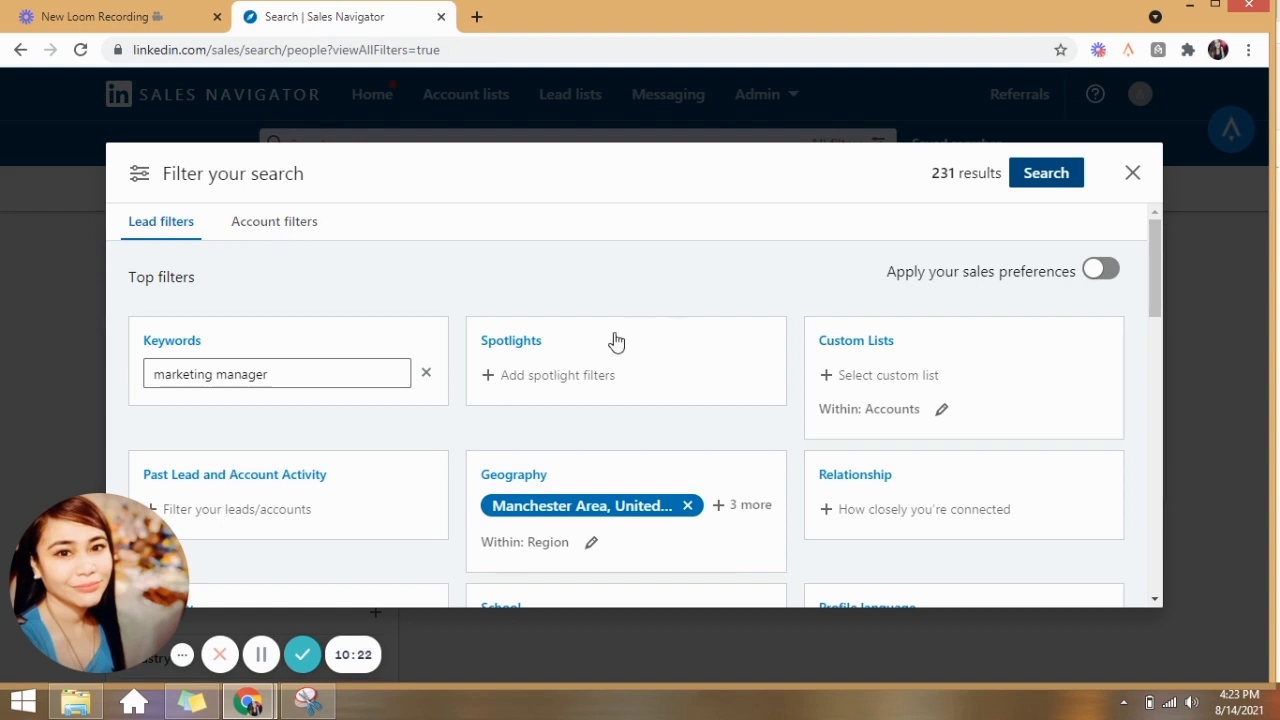
pyautogui.scroll(-2, 528, 380)
pyautogui.scroll(2, 620, 400)
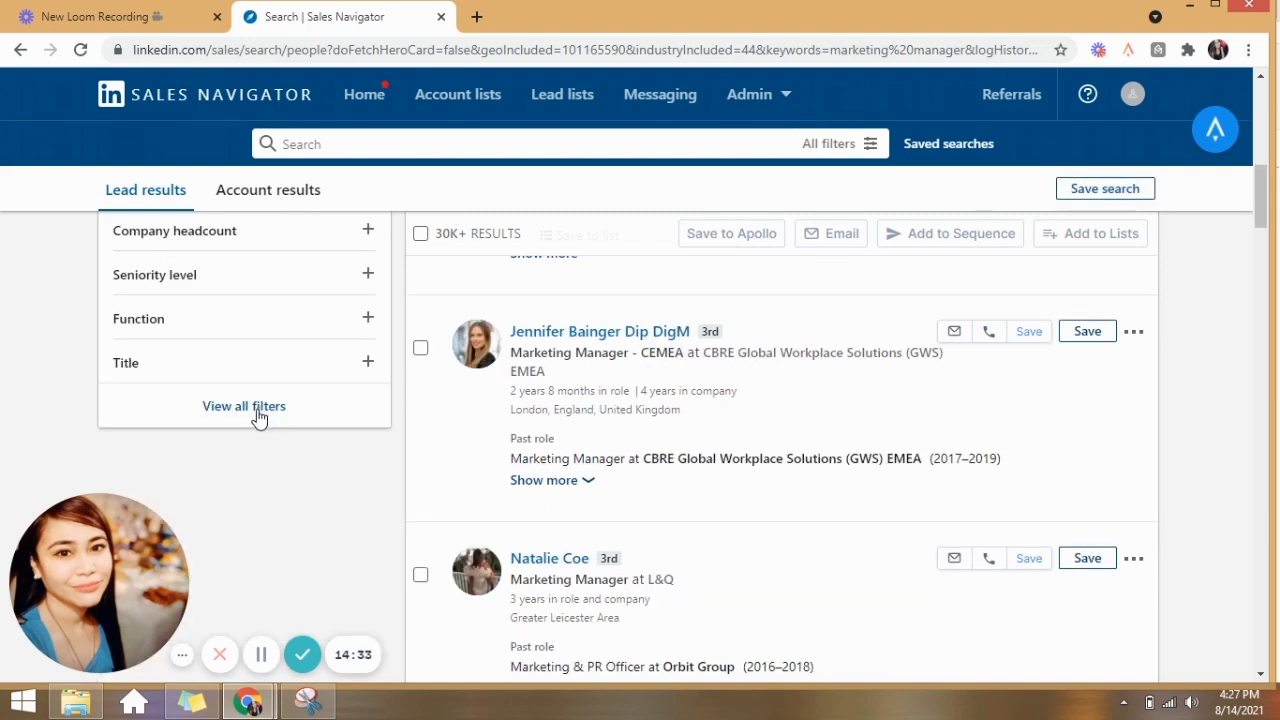
pyautogui.scroll(3, 258, 384)
pyautogui.scroll(6, 258, 384)
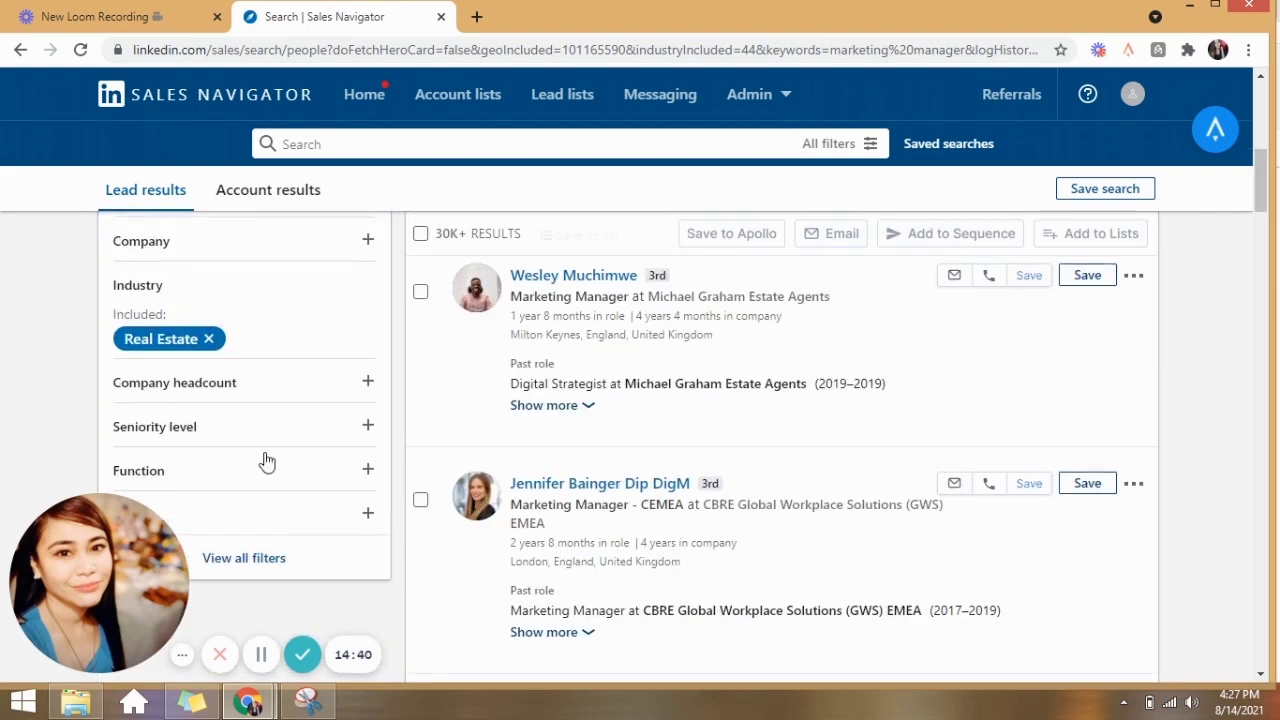
pyautogui.scroll(2, 266, 463)
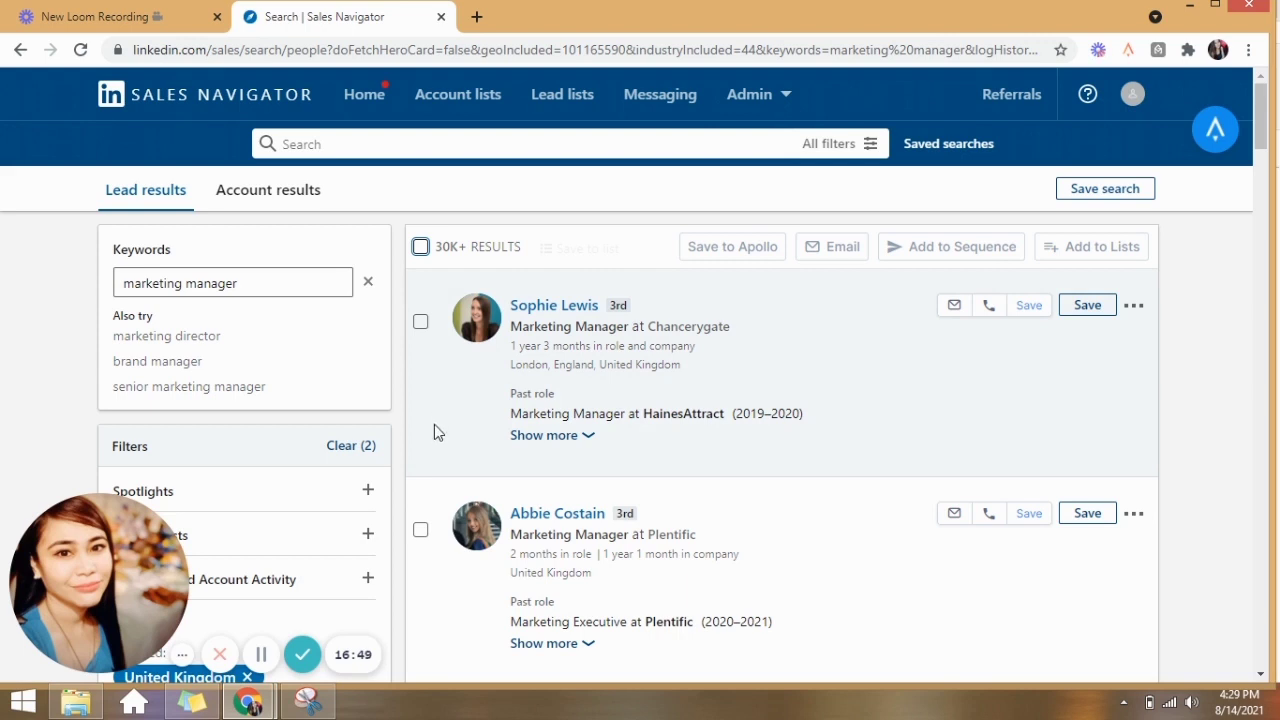
# Select all leads on the first results page and open the choice of lists to add them to
pyautogui.click(420, 247)
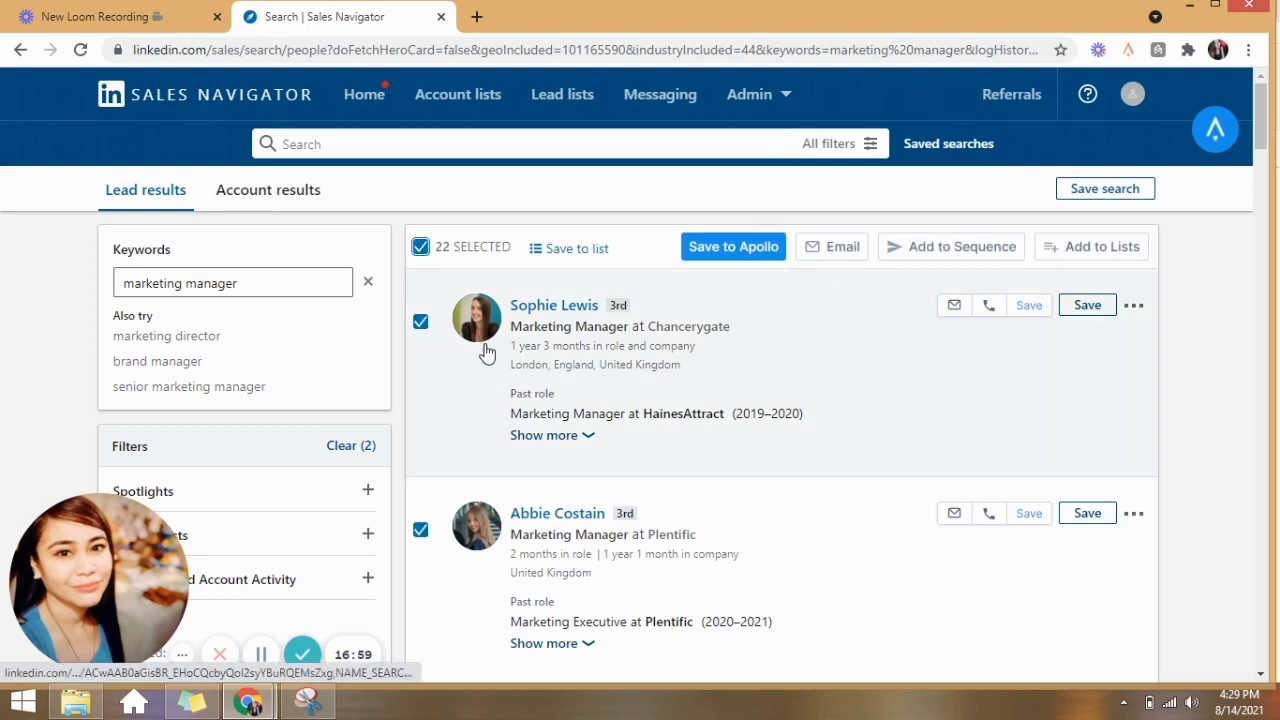
pyautogui.scroll(-10, 611, 417)
pyautogui.scroll(-5, 614, 425)
pyautogui.scroll(15, 613, 430)
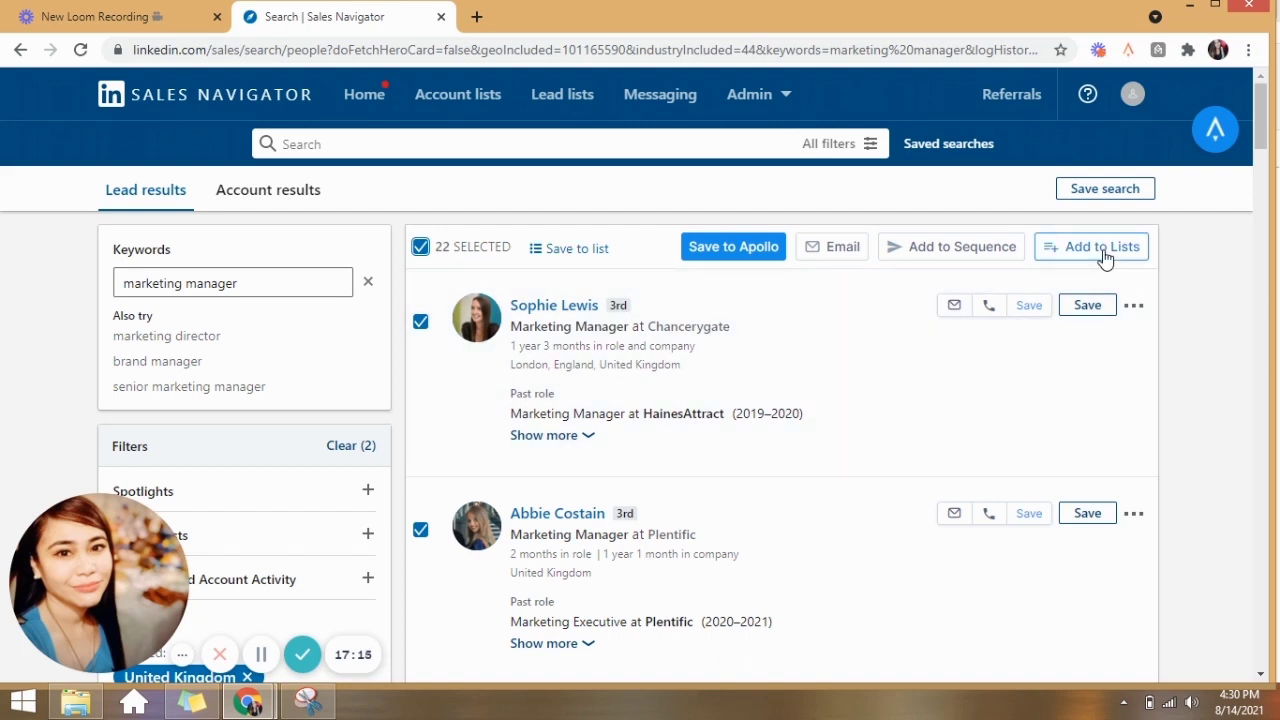
pyautogui.click(1092, 257)
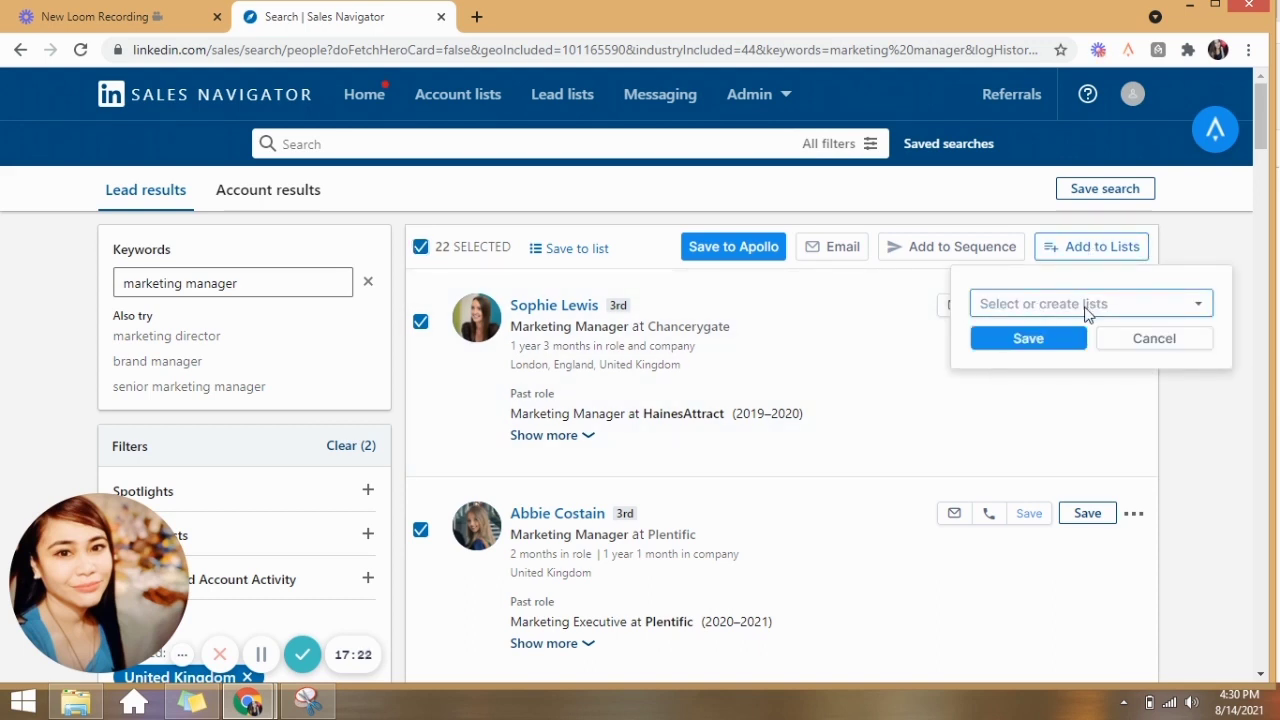
pyautogui.click(1086, 310)
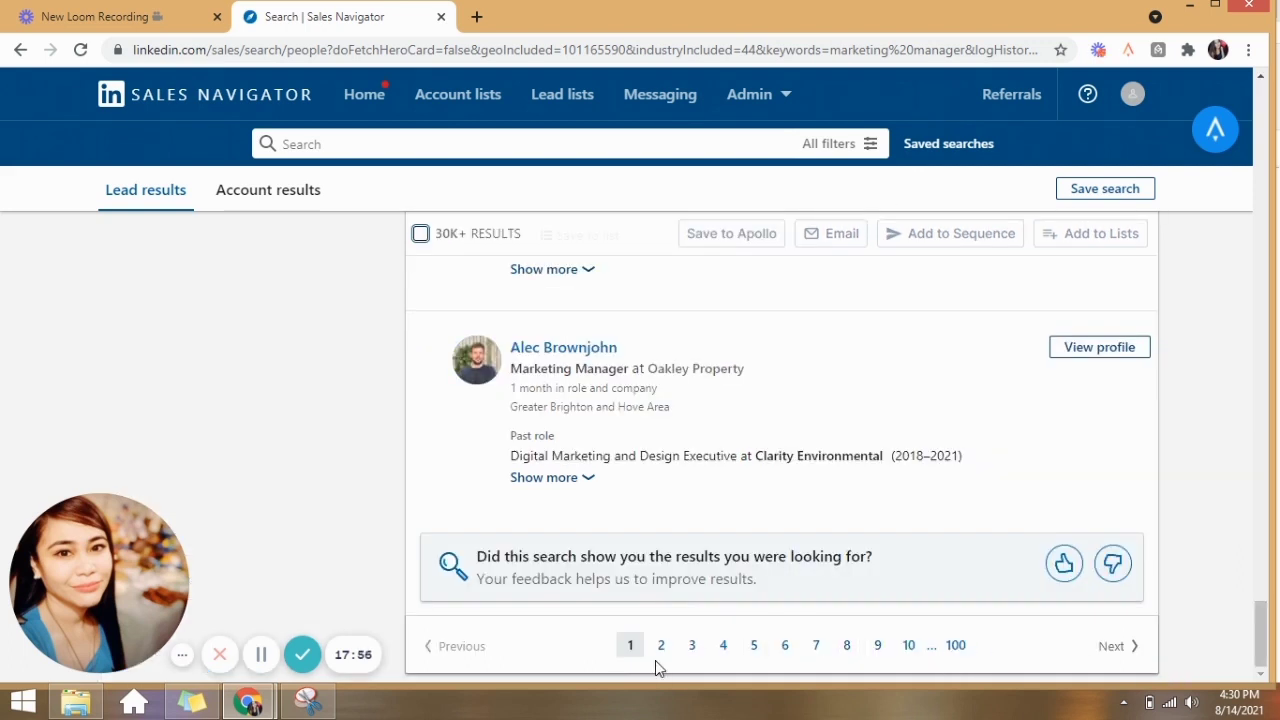
pyautogui.scroll(20, 656, 662)
pyautogui.scroll(10, 651, 498)
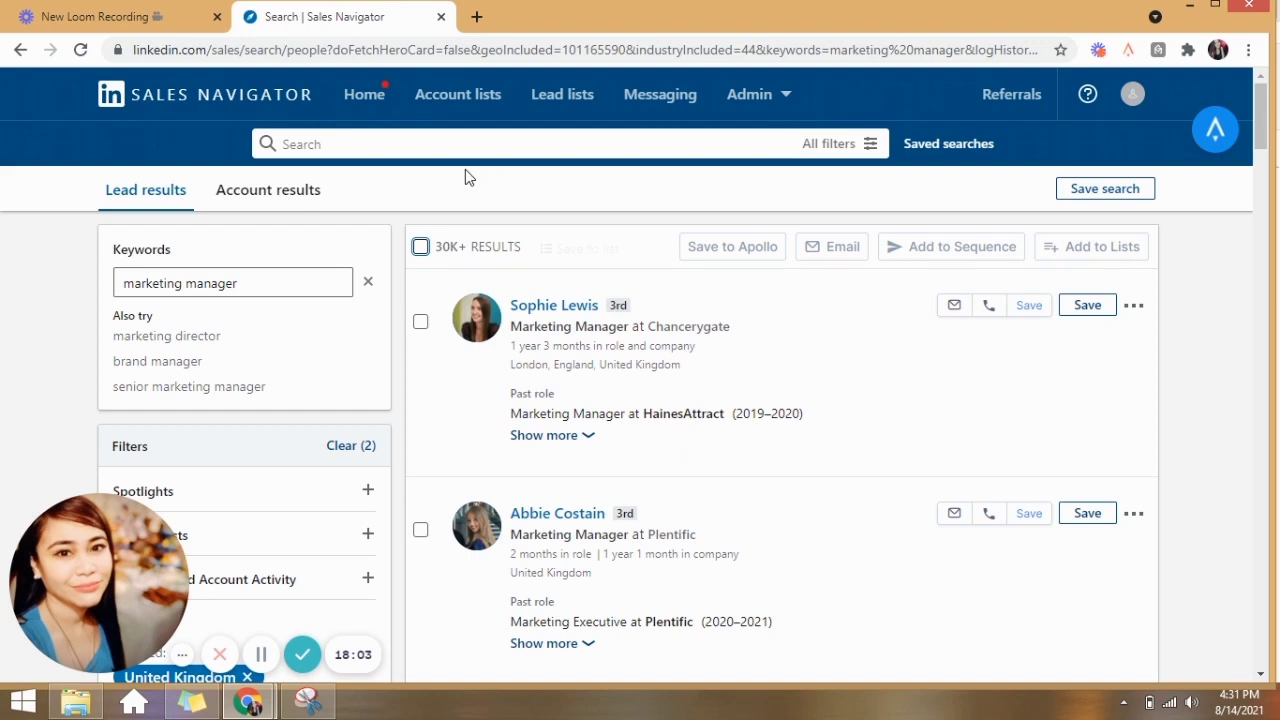
# Open the BE-ECS-AFRICA lead list from the saved lead lists
pyautogui.click(556, 101)
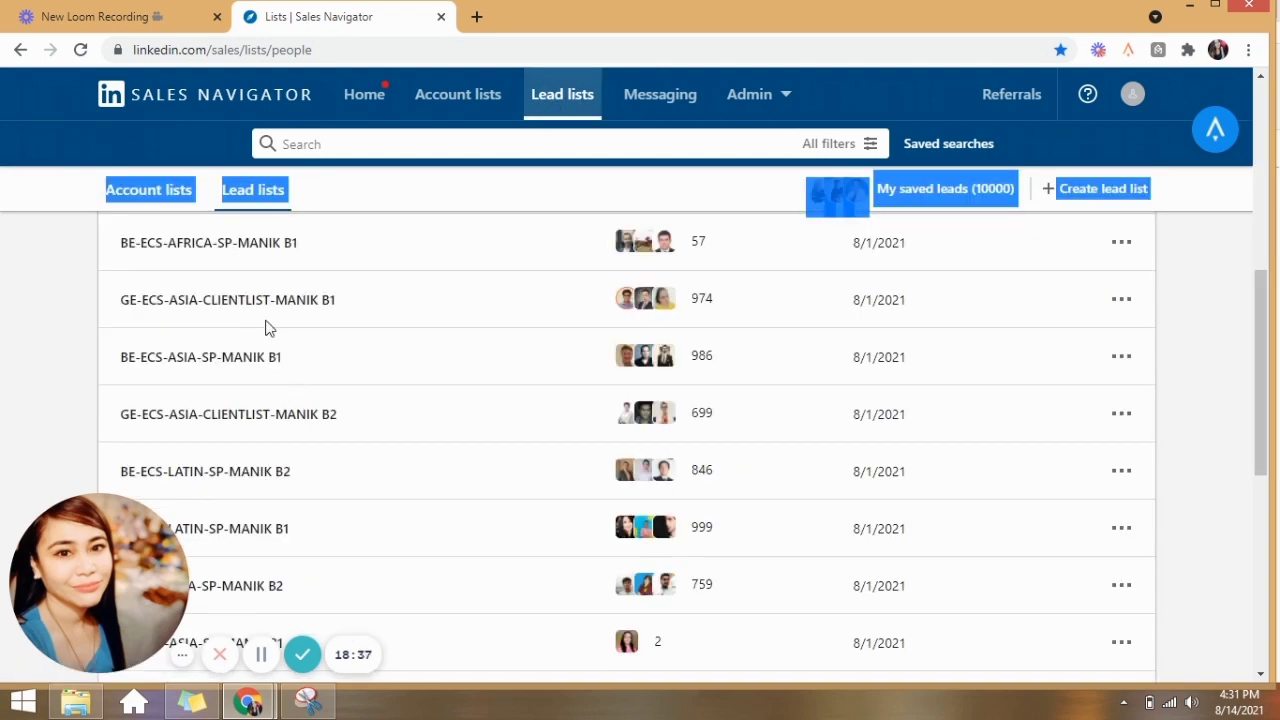
pyautogui.click(231, 248)
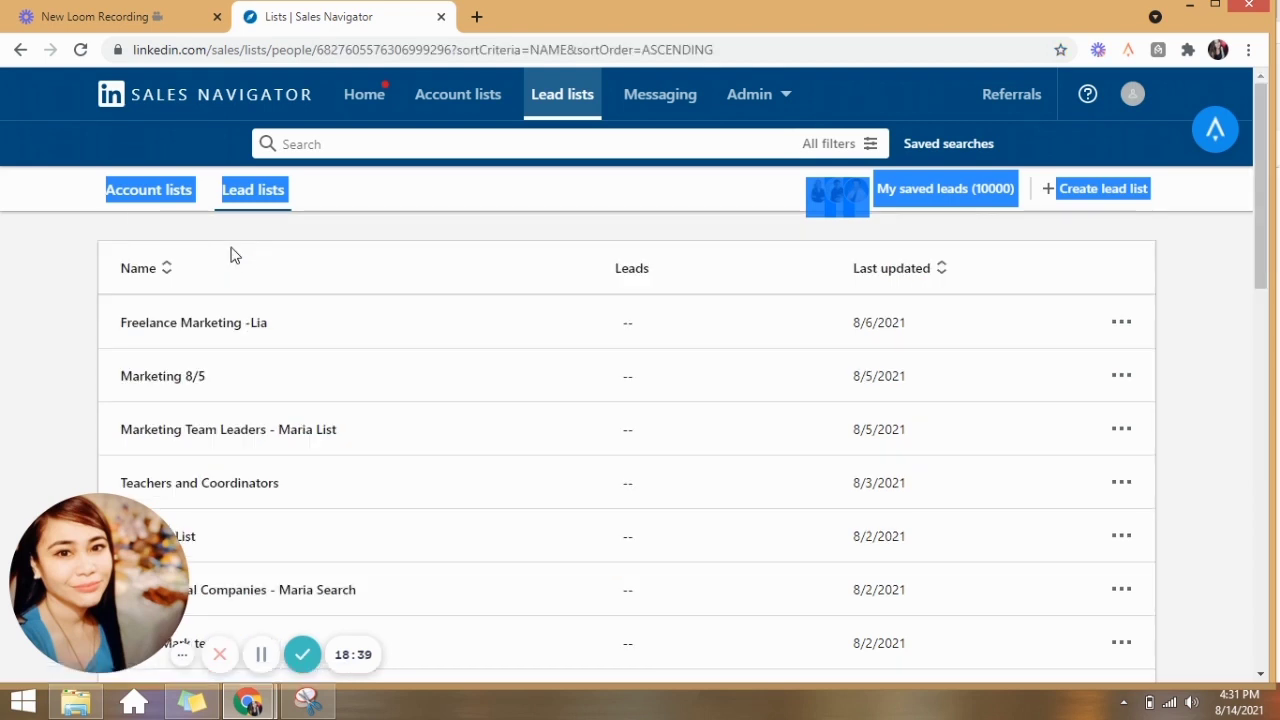
pyautogui.scroll(-5, 265, 440)
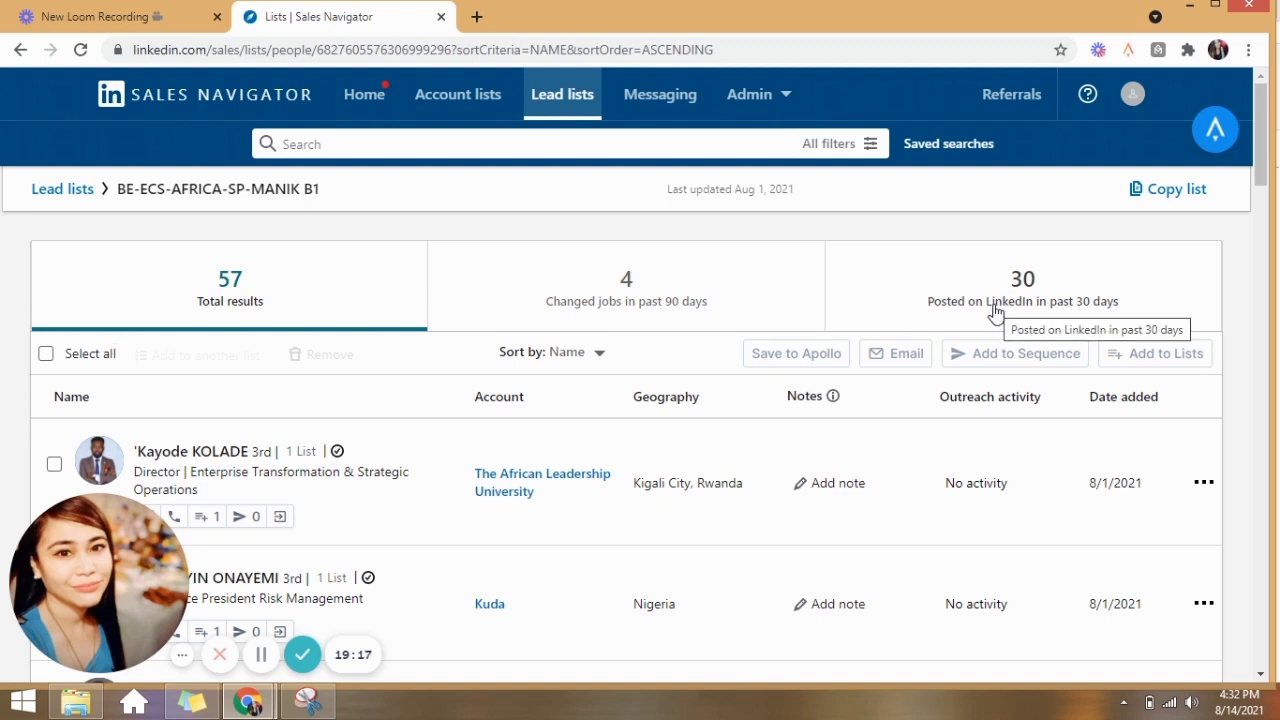
# Select all leads on the first page of the list and open the Apollo extension for bulk prospecting
pyautogui.click(1000, 292)
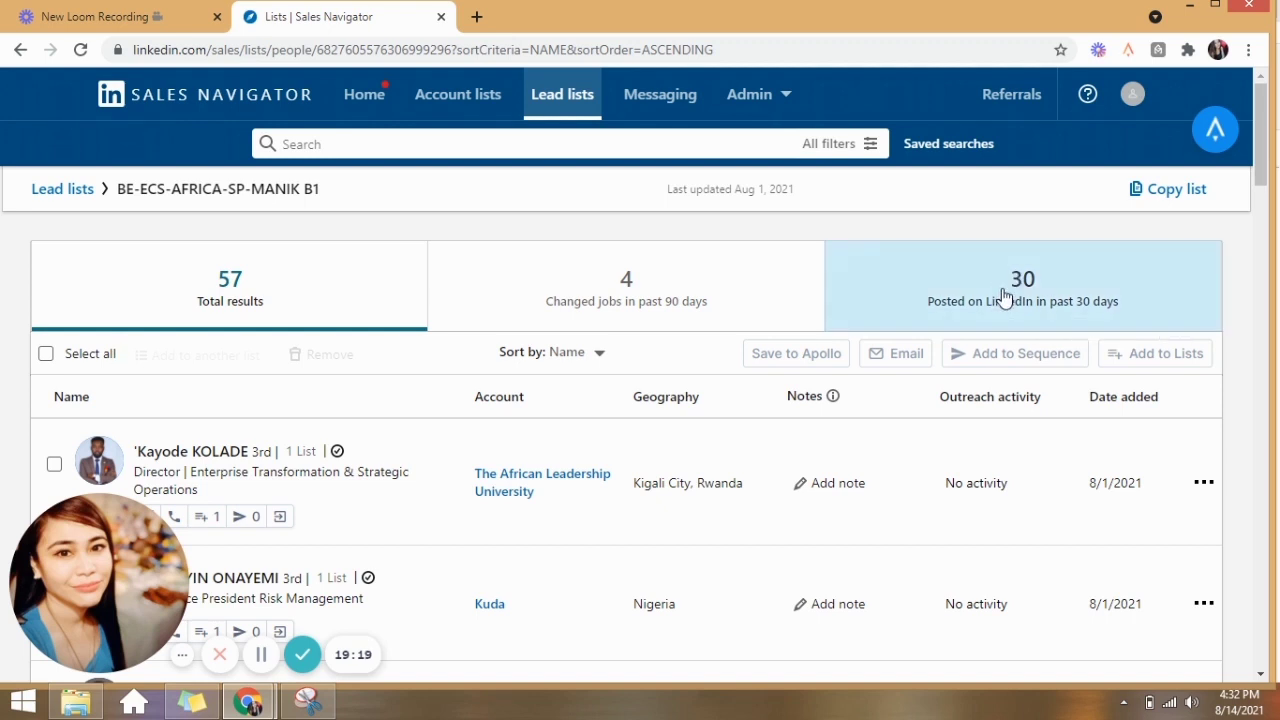
pyautogui.click(45, 354)
pyautogui.scroll(-5, 610, 459)
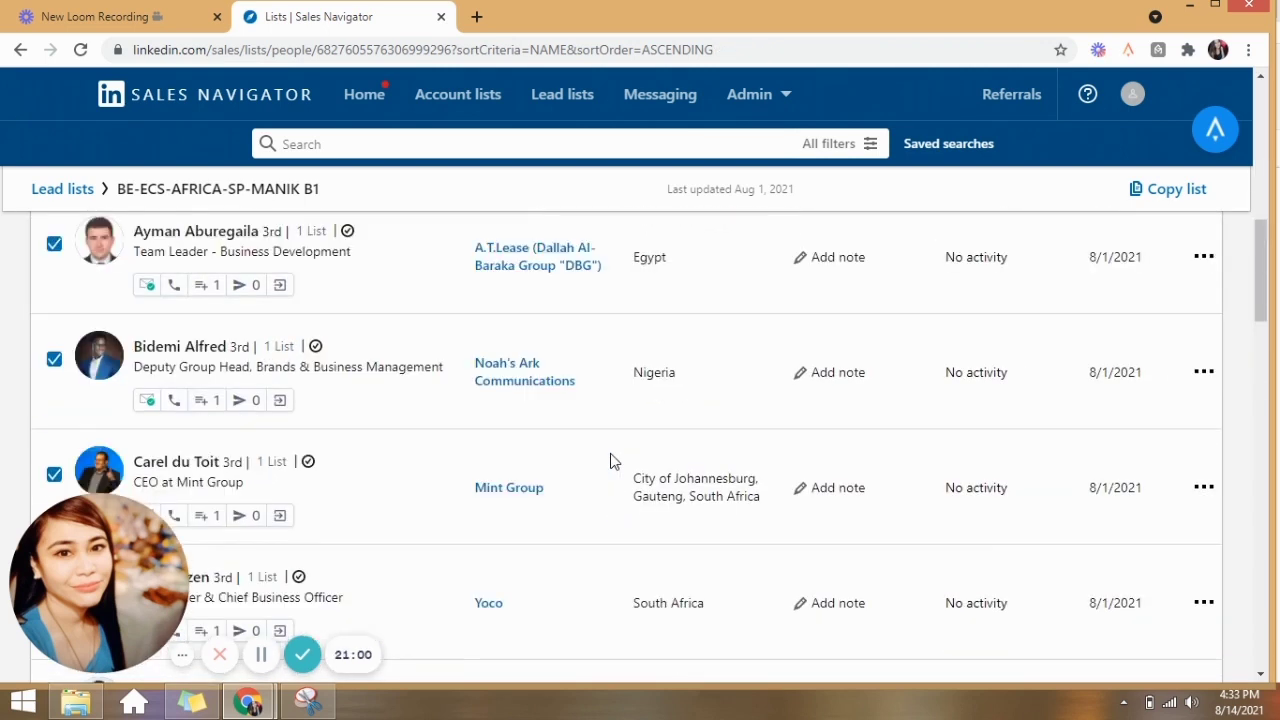
pyautogui.scroll(7, 612, 461)
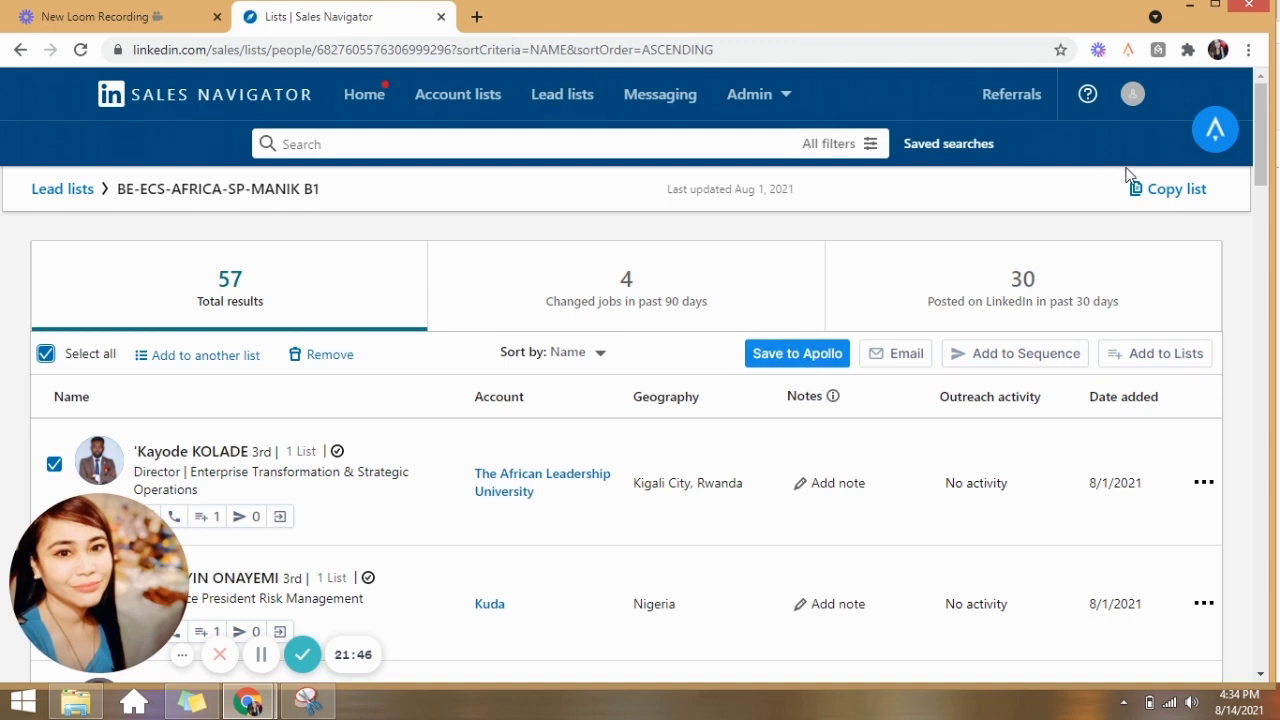
pyautogui.click(1129, 52)
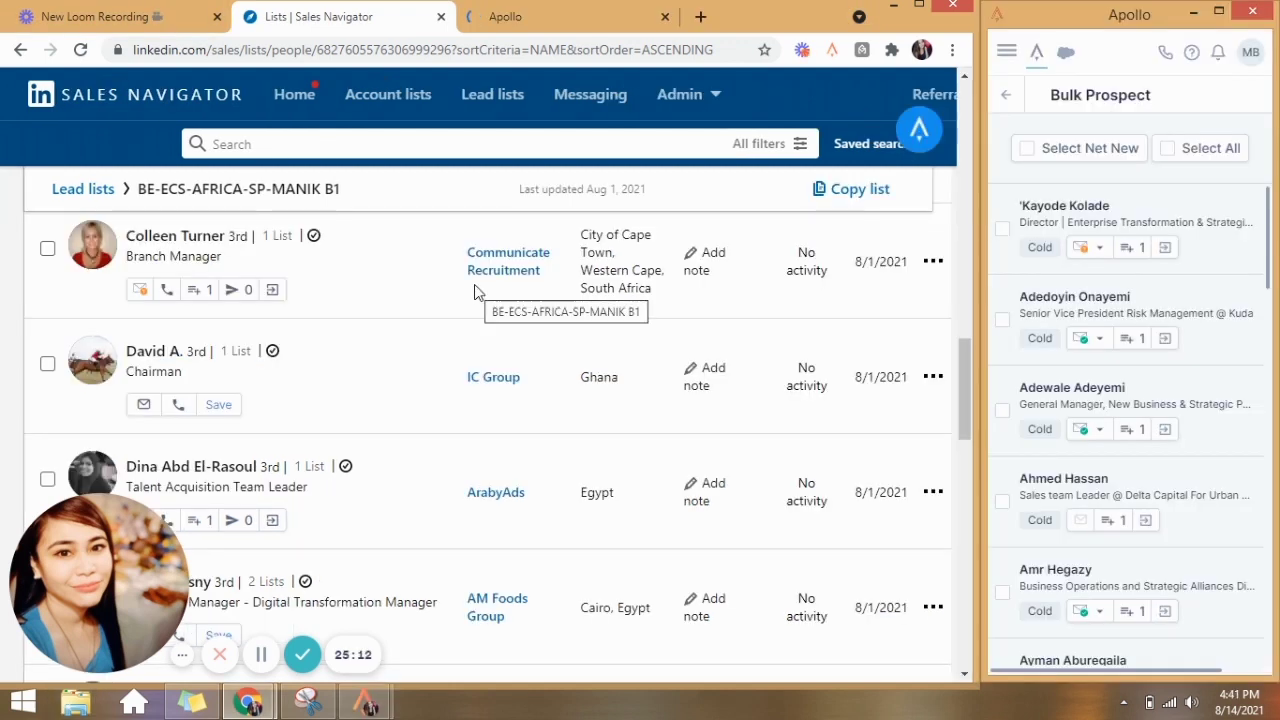
# Look through the Bulk Prospect contacts in Apollo and select all of them
pyautogui.scroll(1, 475, 290)
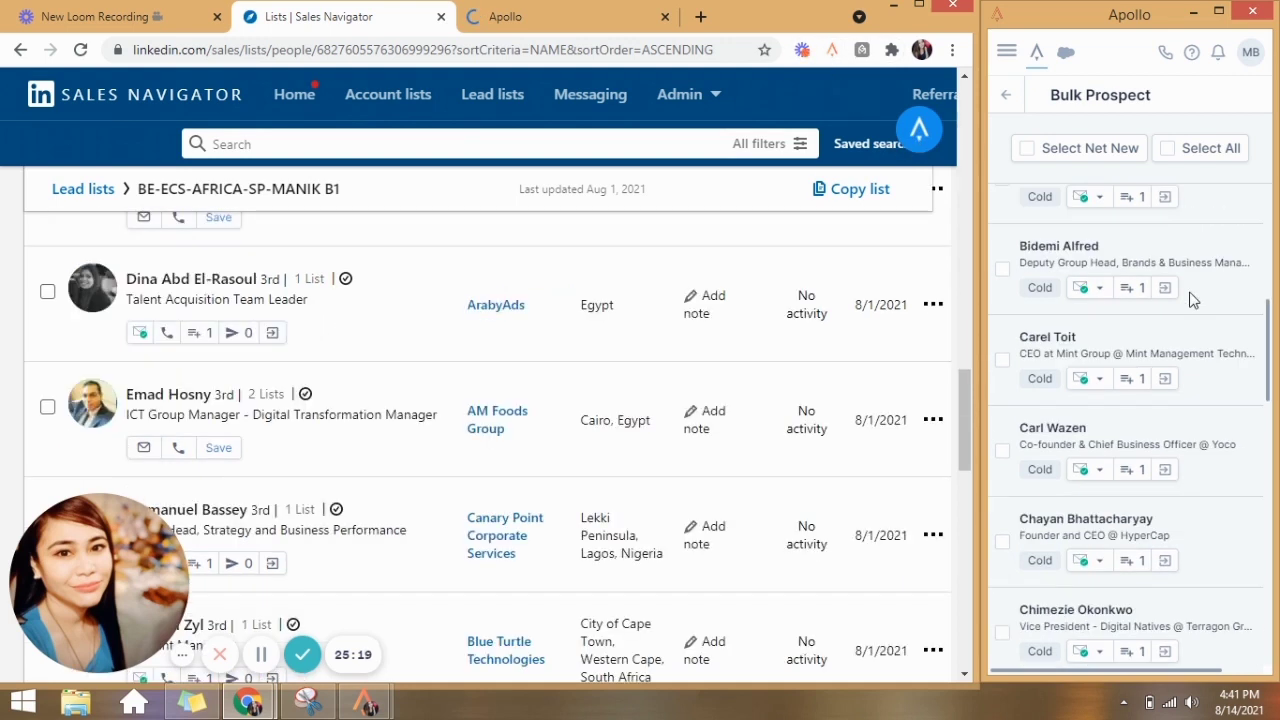
pyautogui.scroll(-1, 1190, 297)
pyautogui.scroll(6, 1190, 295)
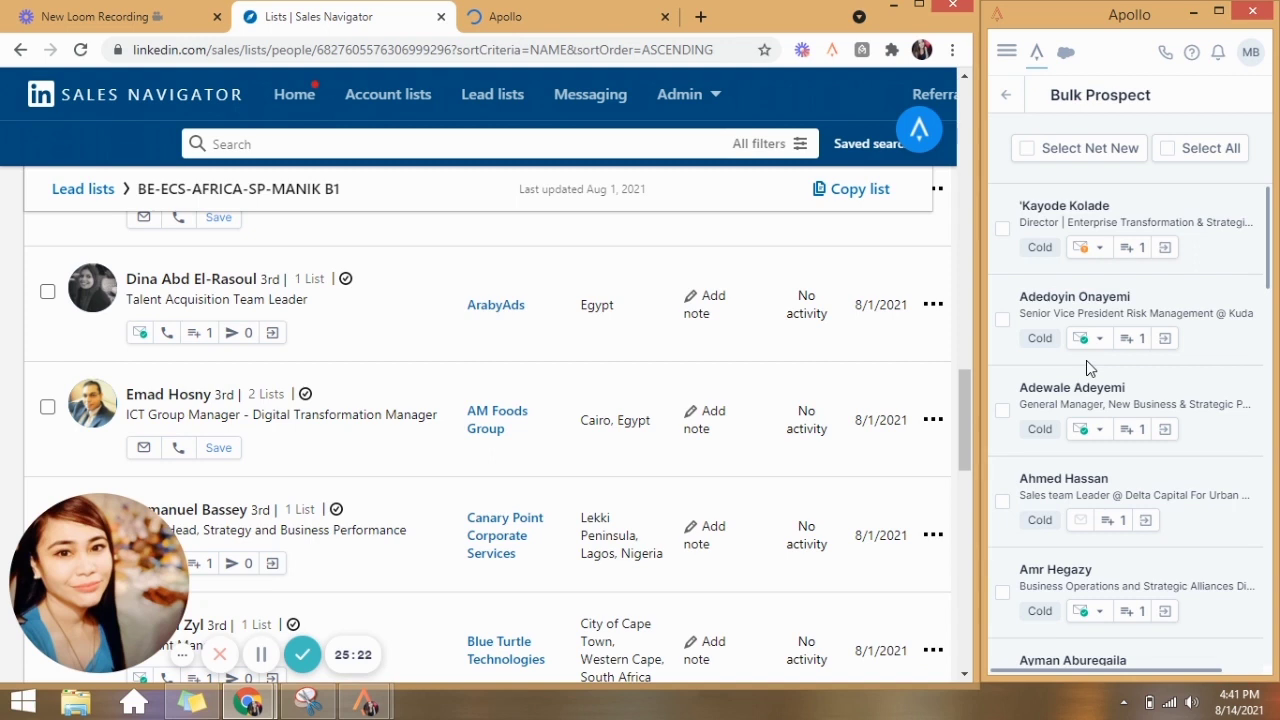
pyautogui.scroll(-10, 1086, 366)
pyautogui.scroll(-1, 405, 442)
pyautogui.scroll(-4, 405, 442)
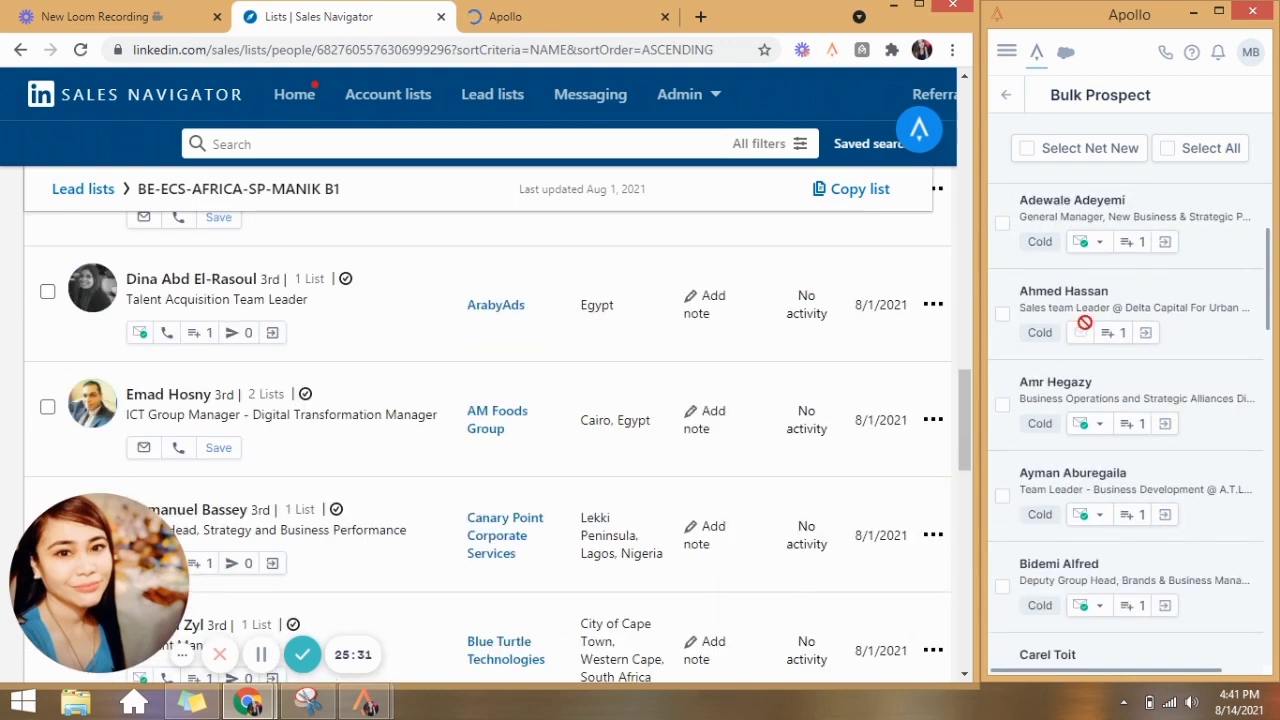
pyautogui.scroll(2, 1150, 190)
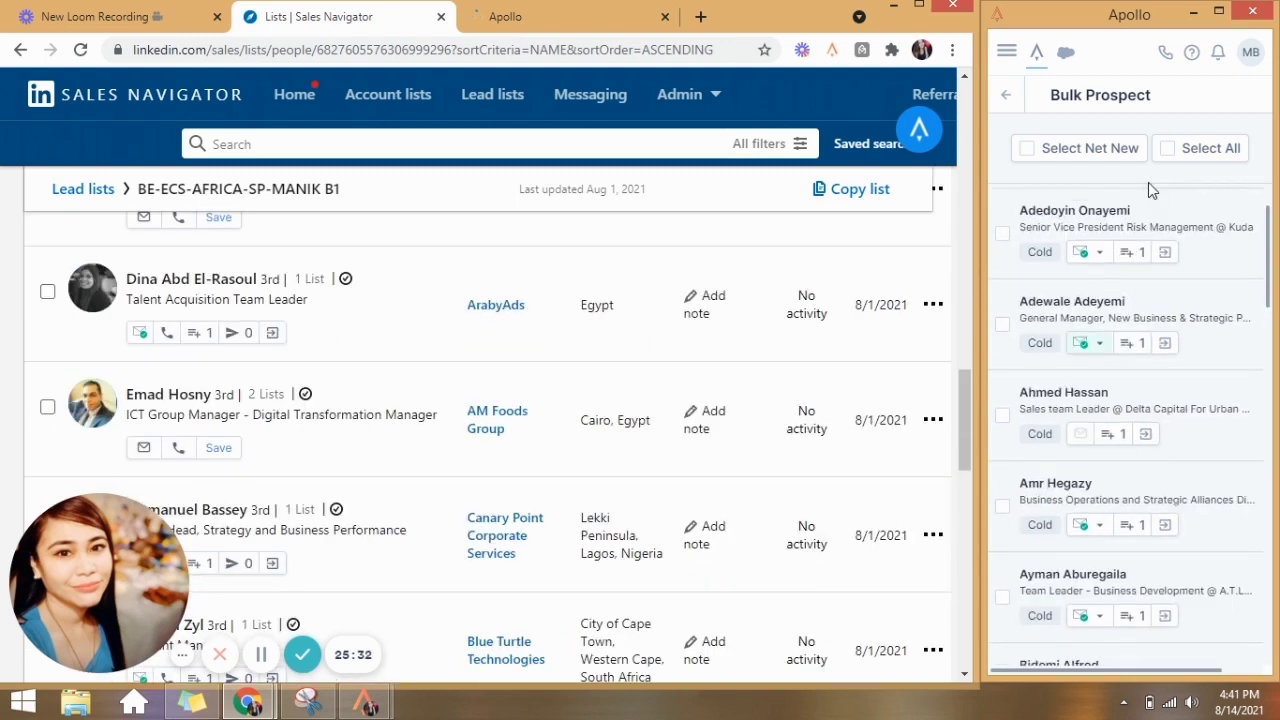
pyautogui.click(1167, 150)
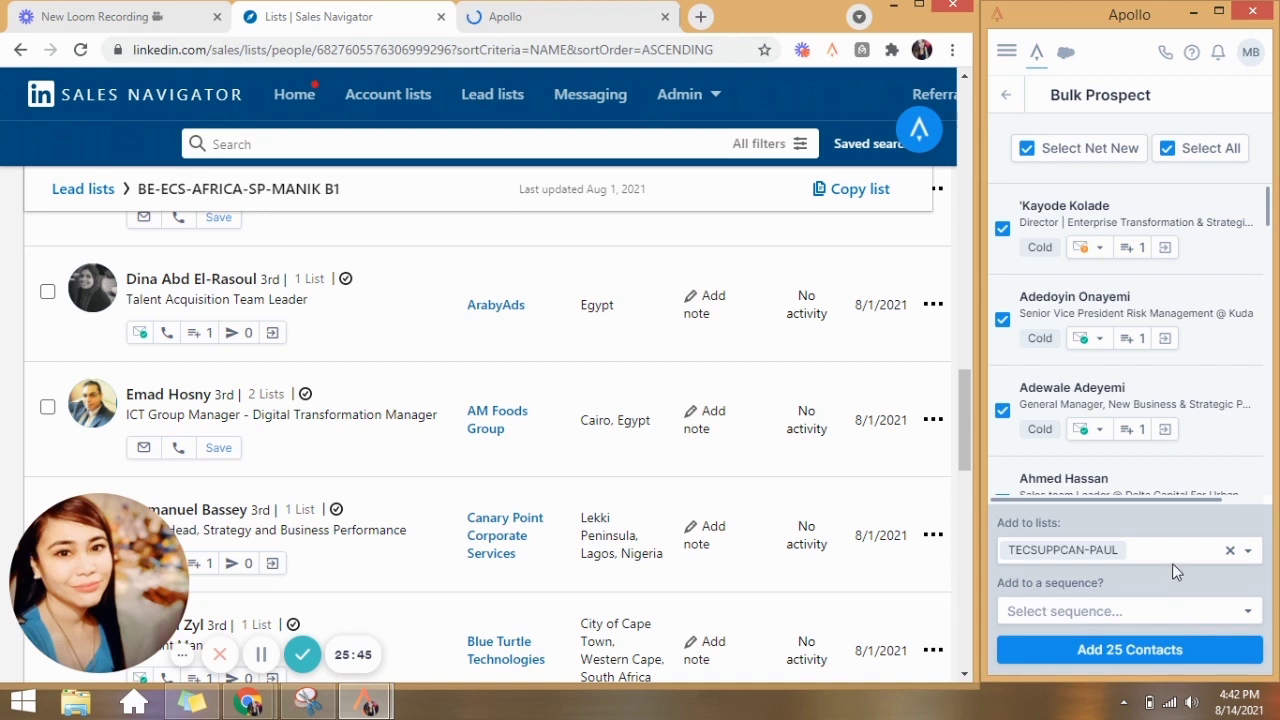
# Replace the preset target list for the selected contacts with a new list named real estate
pyautogui.click(1248, 553)
pyautogui.click(1248, 553)
pyautogui.click(1231, 551)
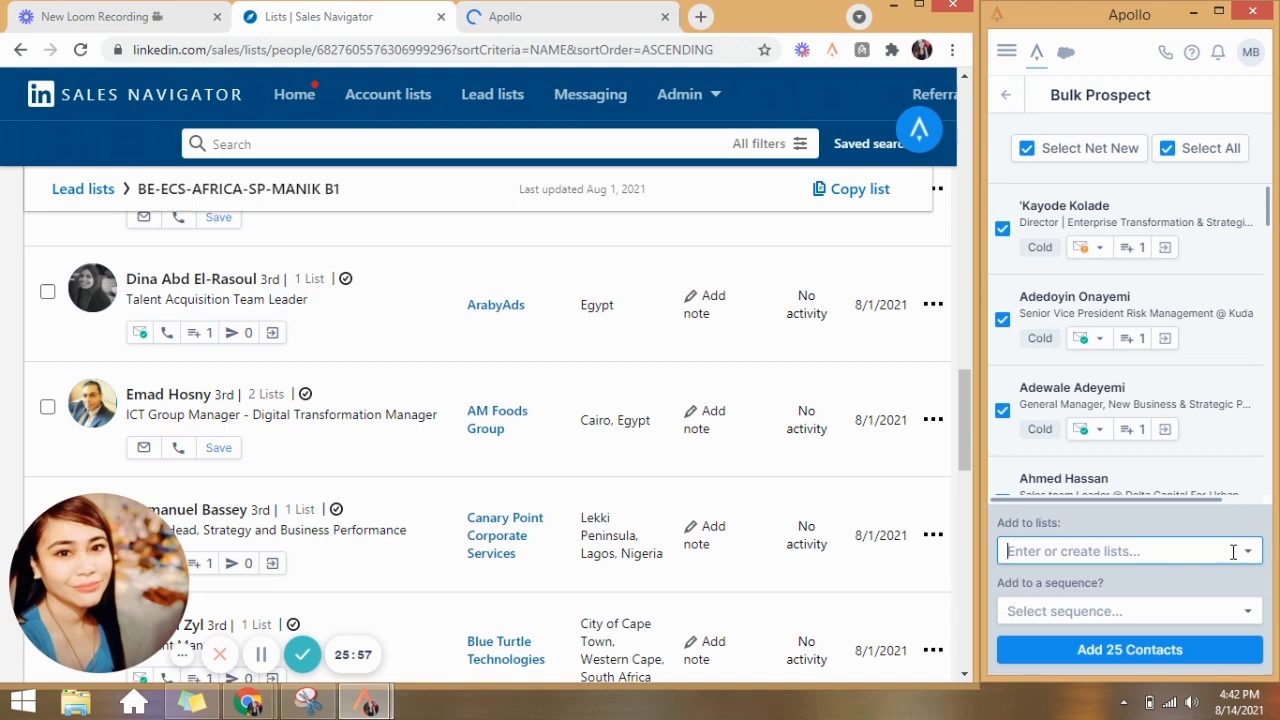
pyautogui.click(1233, 551)
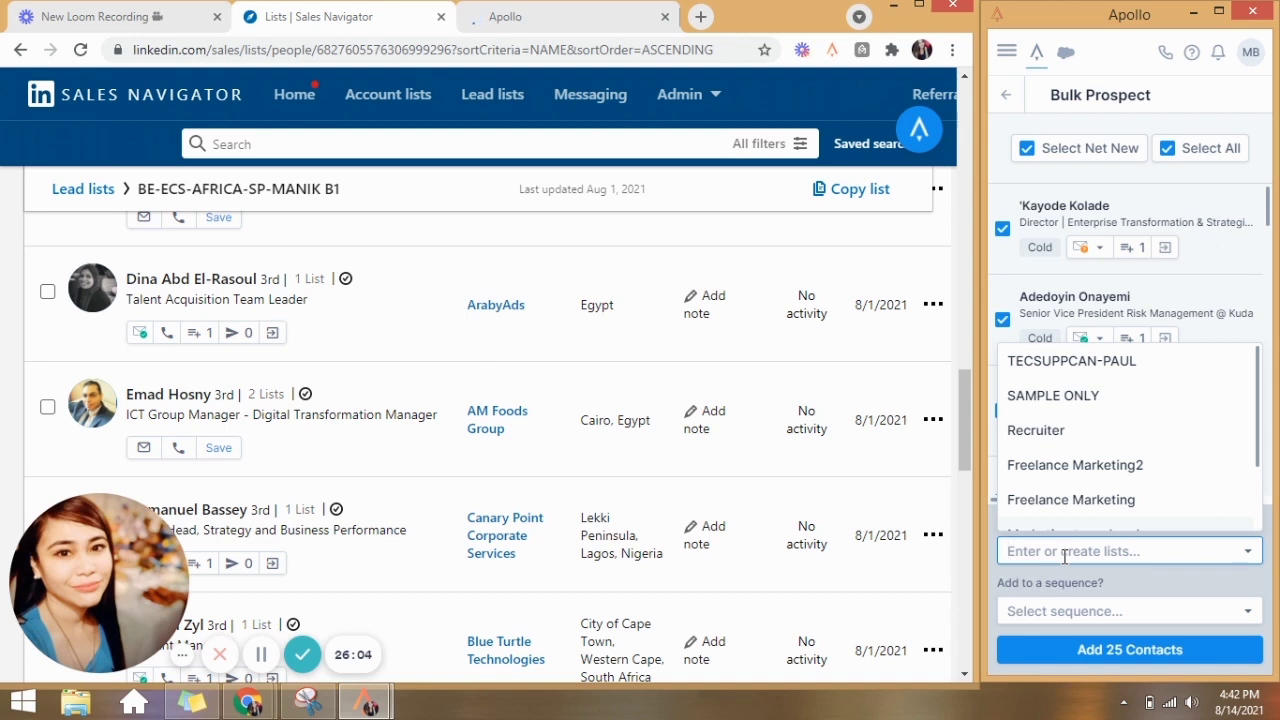
pyautogui.write('real ')
pyautogui.write('m')
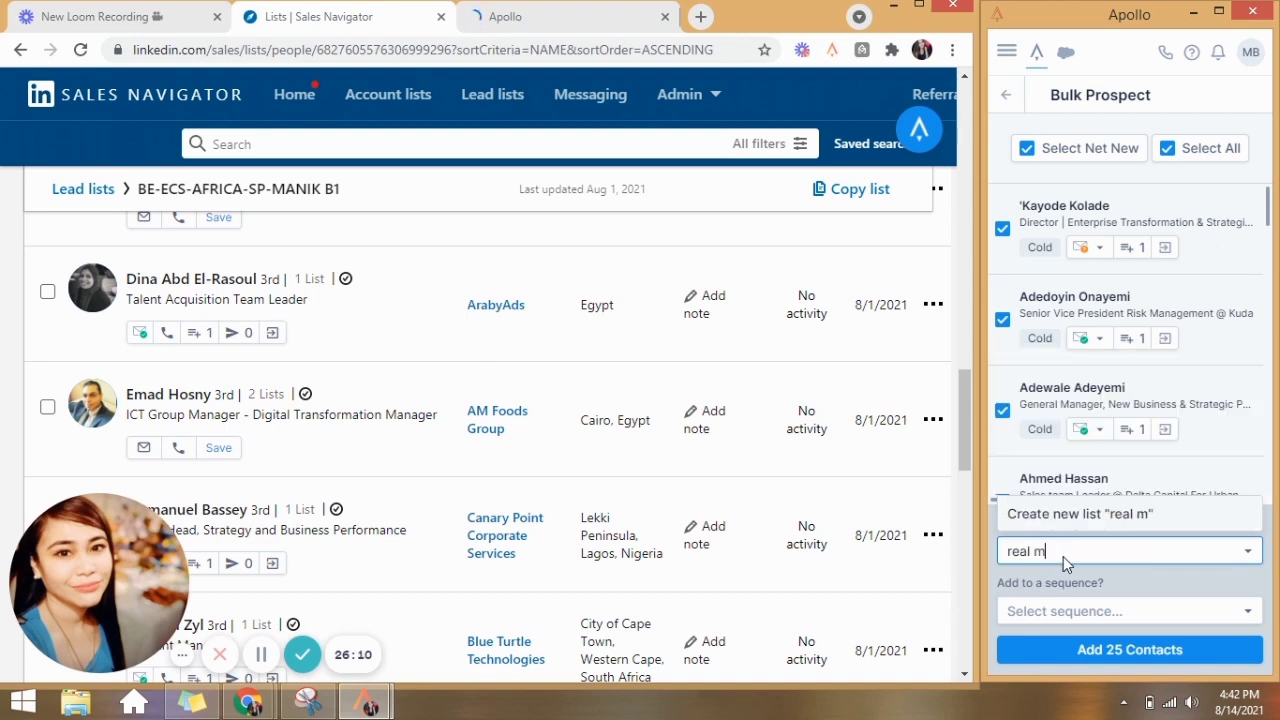
pyautogui.press('BackSpace')
pyautogui.write('estate')
pyautogui.press('Return')
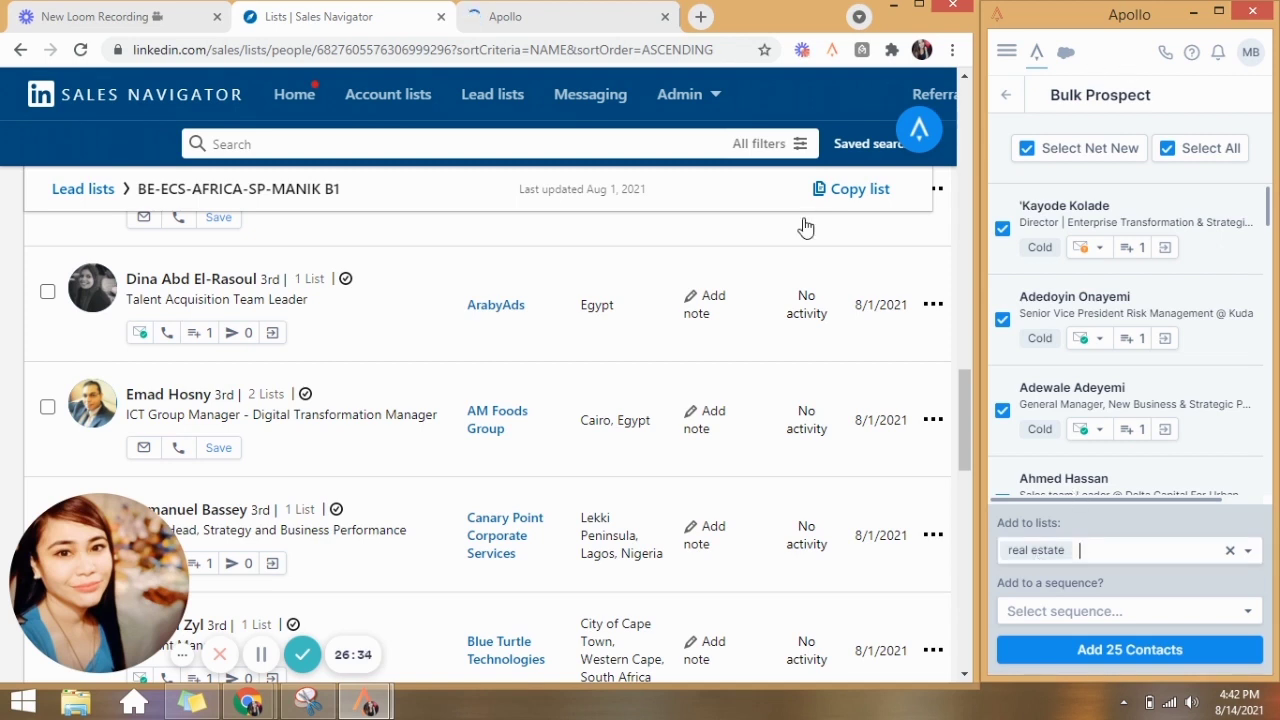
# Go to page 2 of the BE-ECS-AFRICA lead list and return to its beginning
pyautogui.scroll(-4, 592, 386)
pyautogui.scroll(-10, 592, 386)
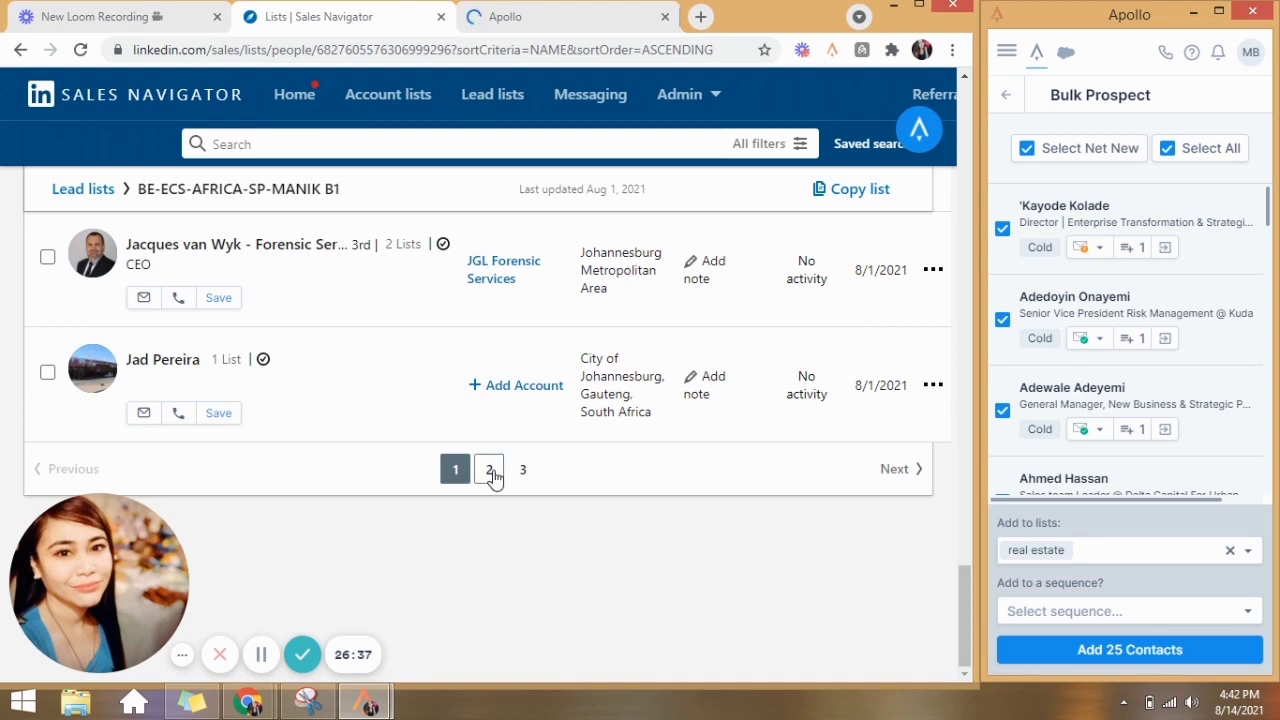
pyautogui.click(490, 472)
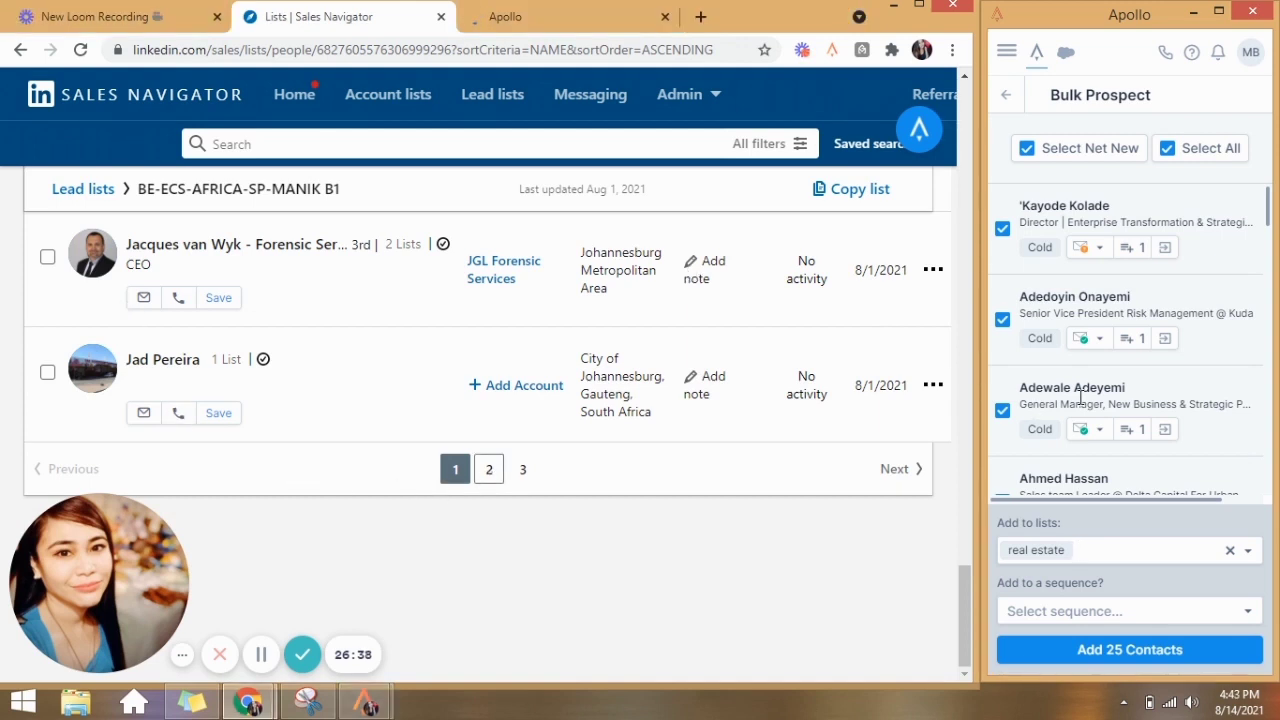
pyautogui.click(490, 469)
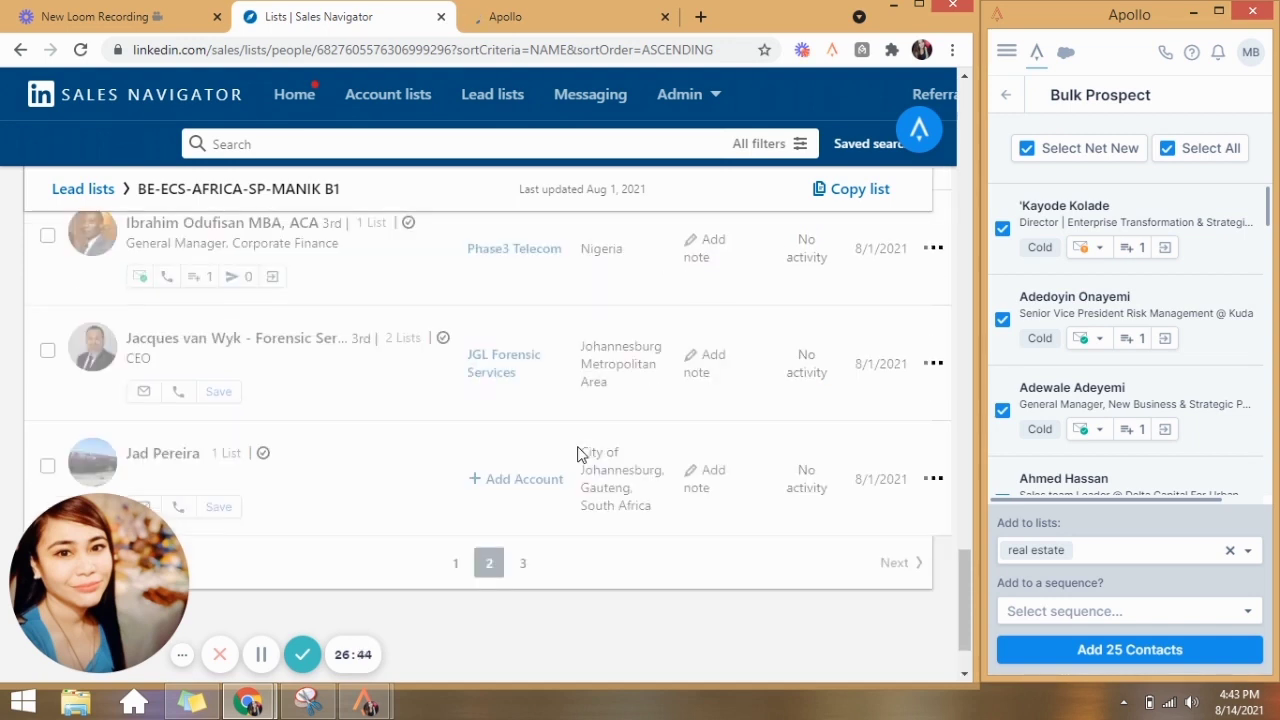
pyautogui.scroll(6, 502, 530)
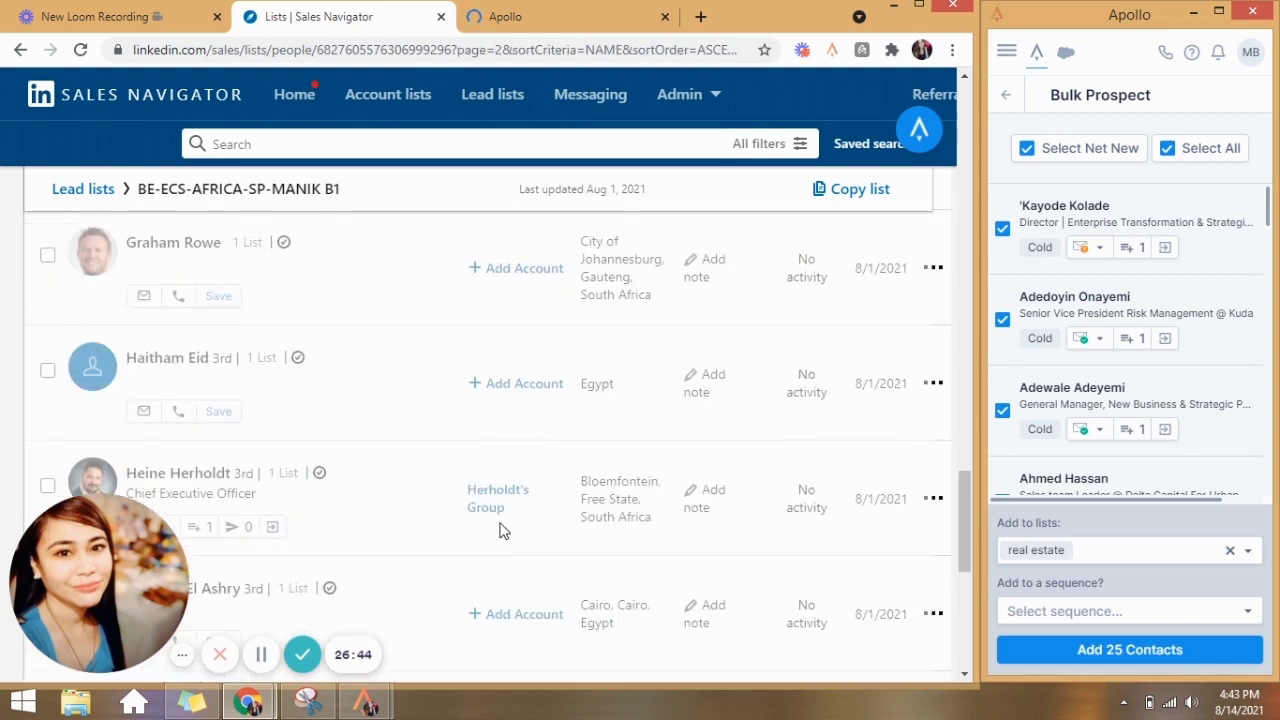
pyautogui.scroll(3, 494, 506)
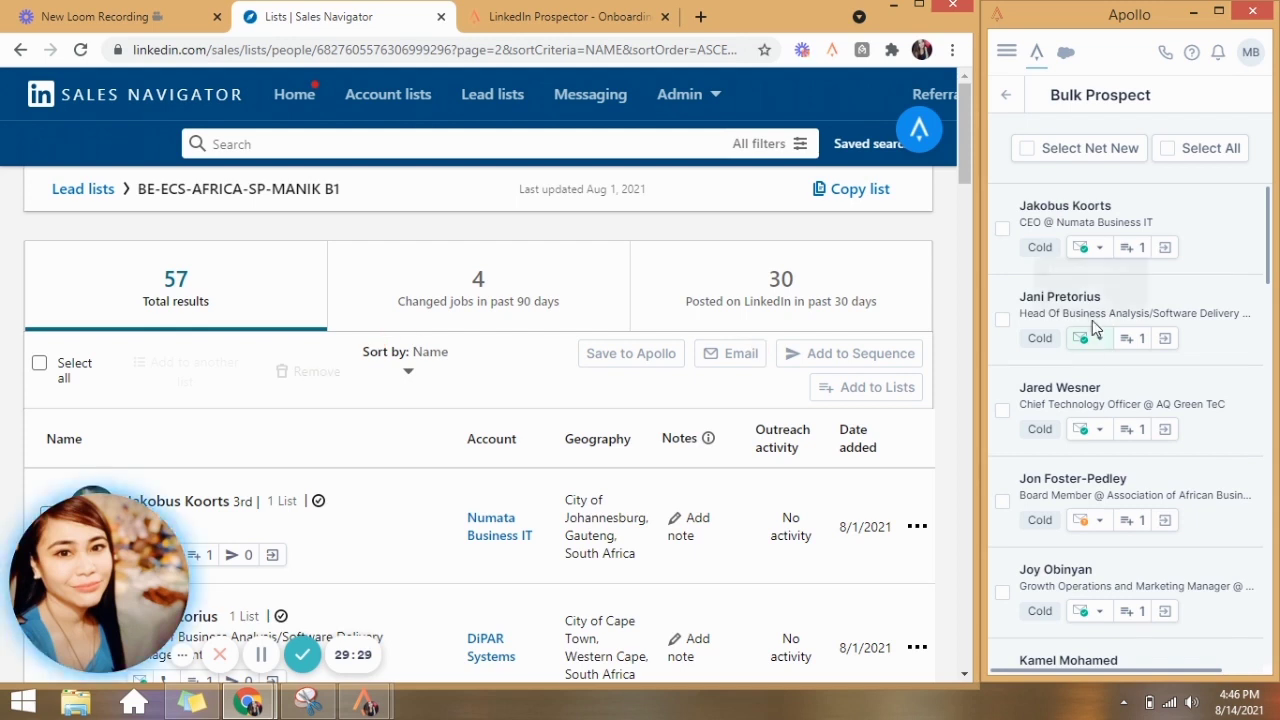
# Examine the second-page leads and their email status icons, comparing them with the contacts in Apollo's Bulk Prospect
pyautogui.scroll(-2, 223, 286)
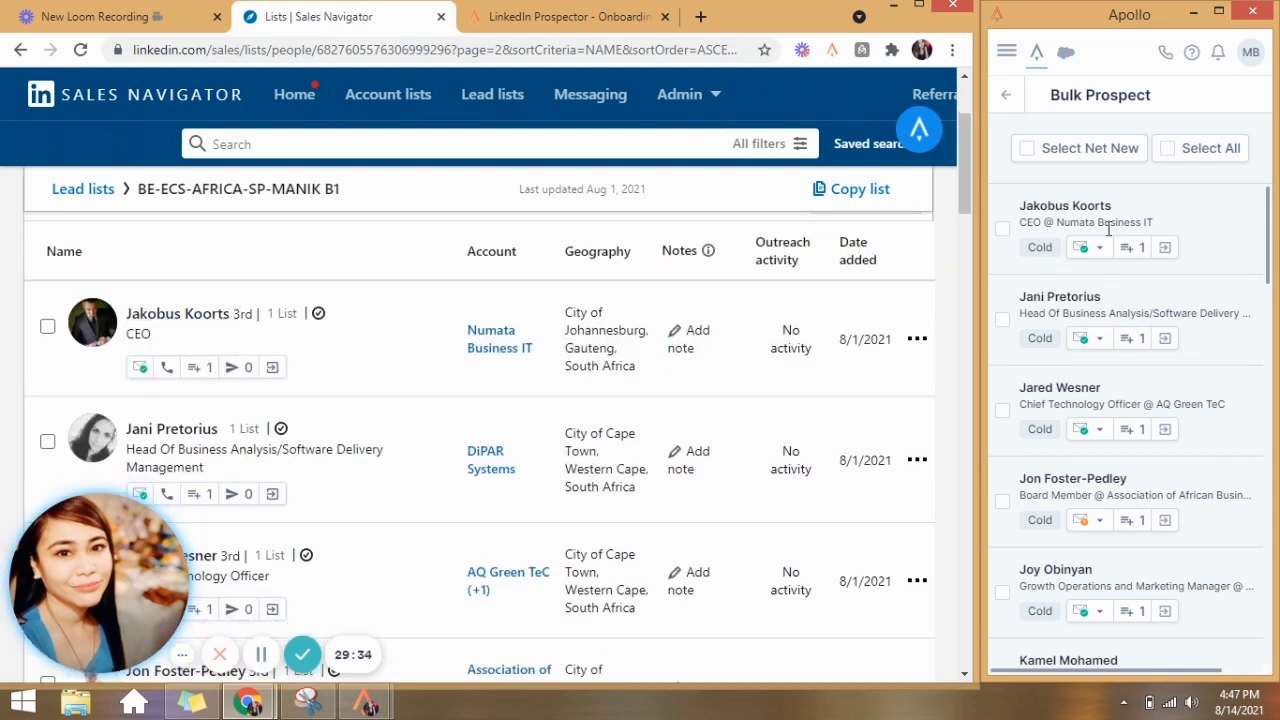
pyautogui.scroll(-6, 522, 480)
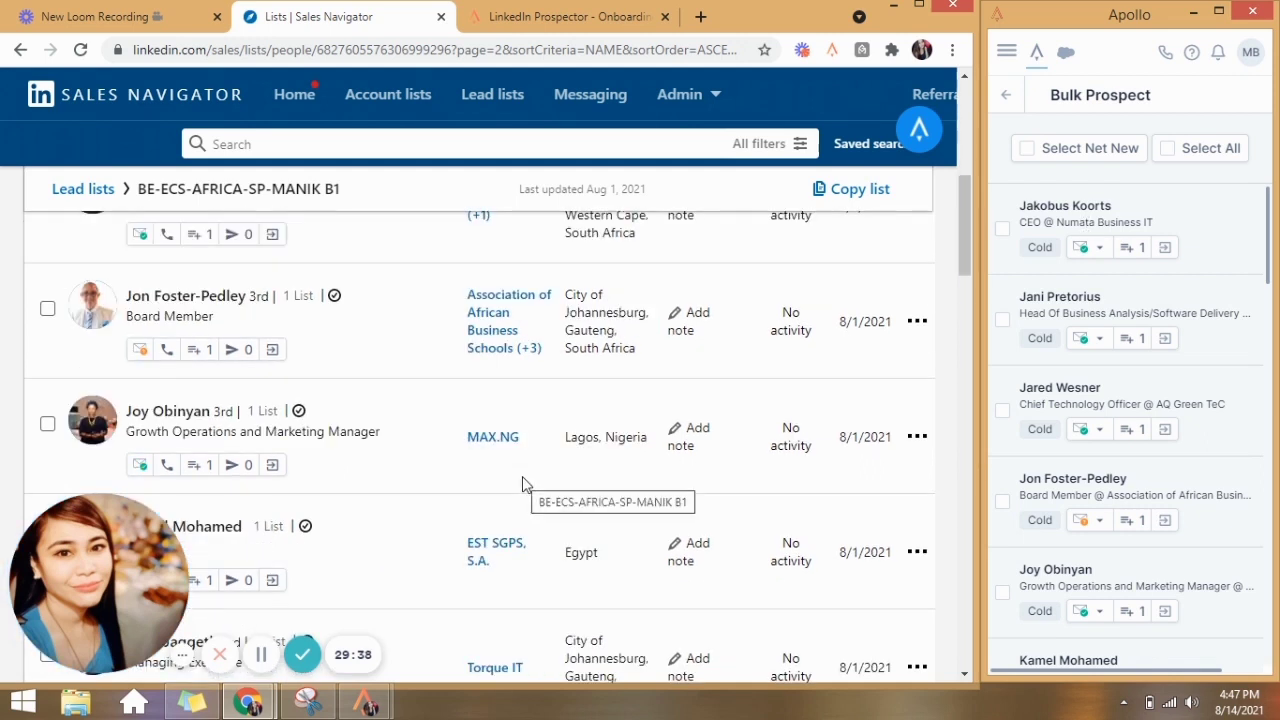
pyautogui.scroll(-1, 522, 480)
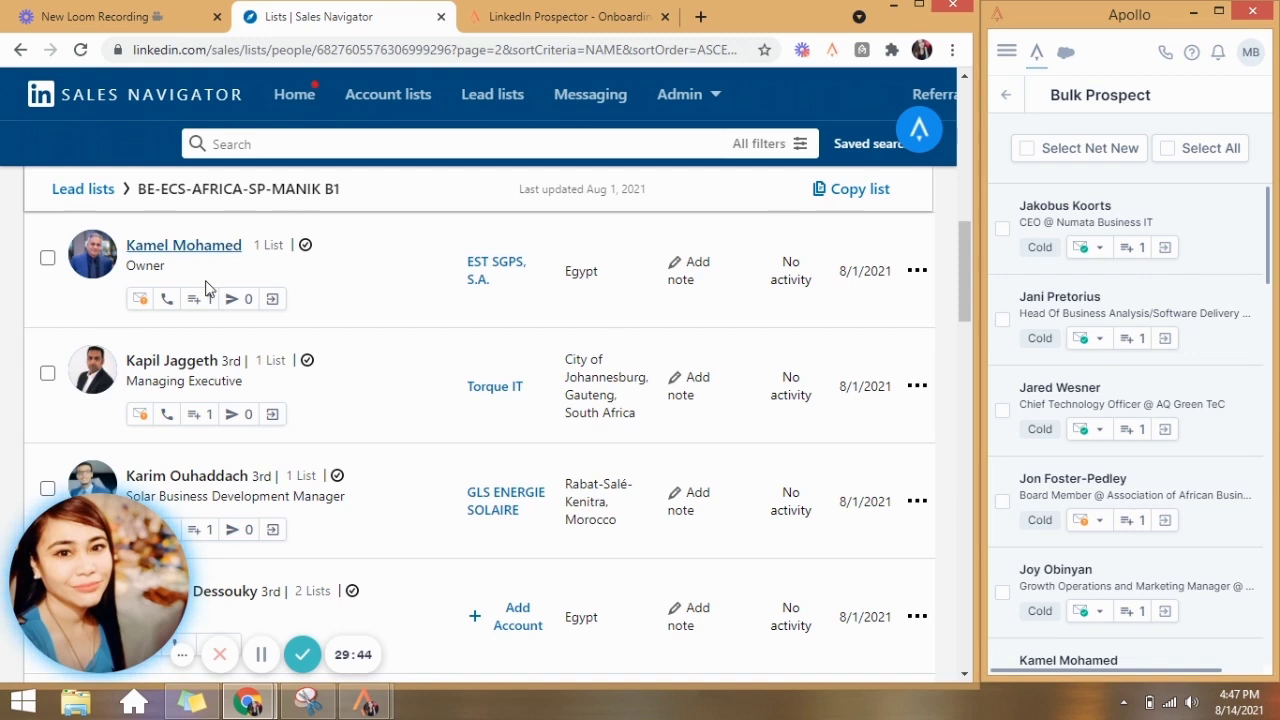
pyautogui.scroll(-1, 206, 286)
pyautogui.scroll(-3, 556, 482)
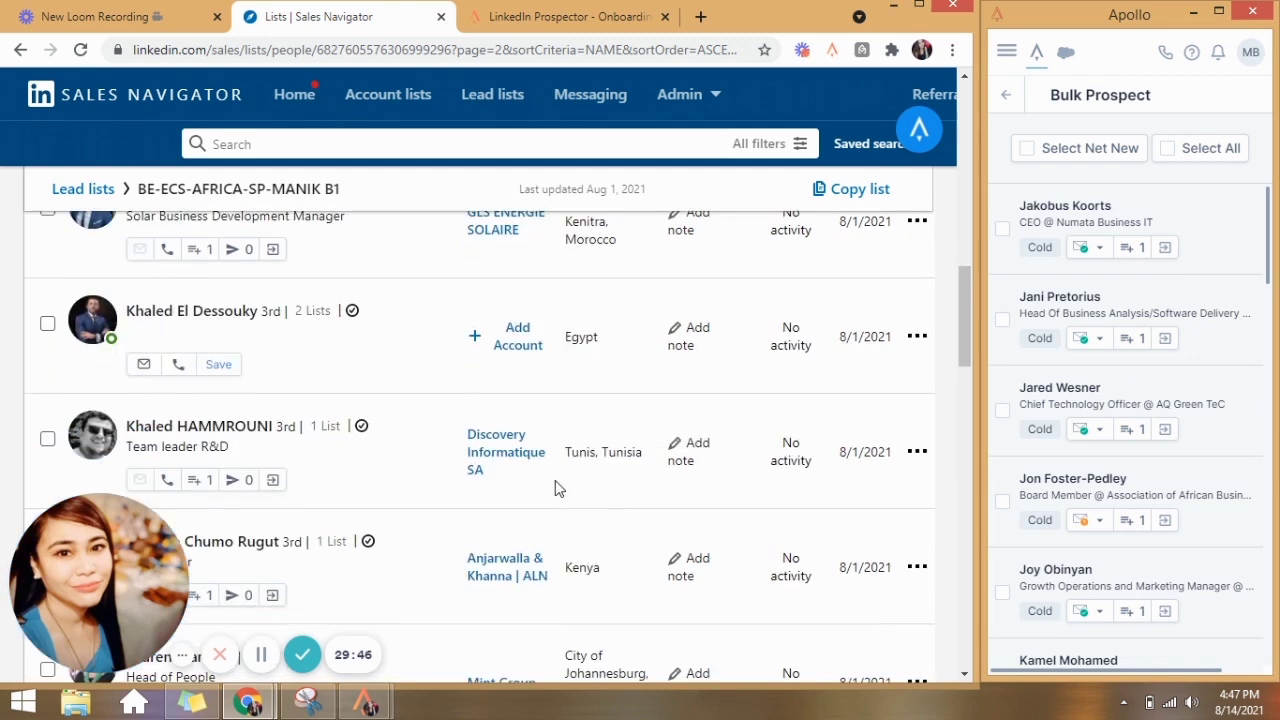
pyautogui.scroll(-5, 556, 487)
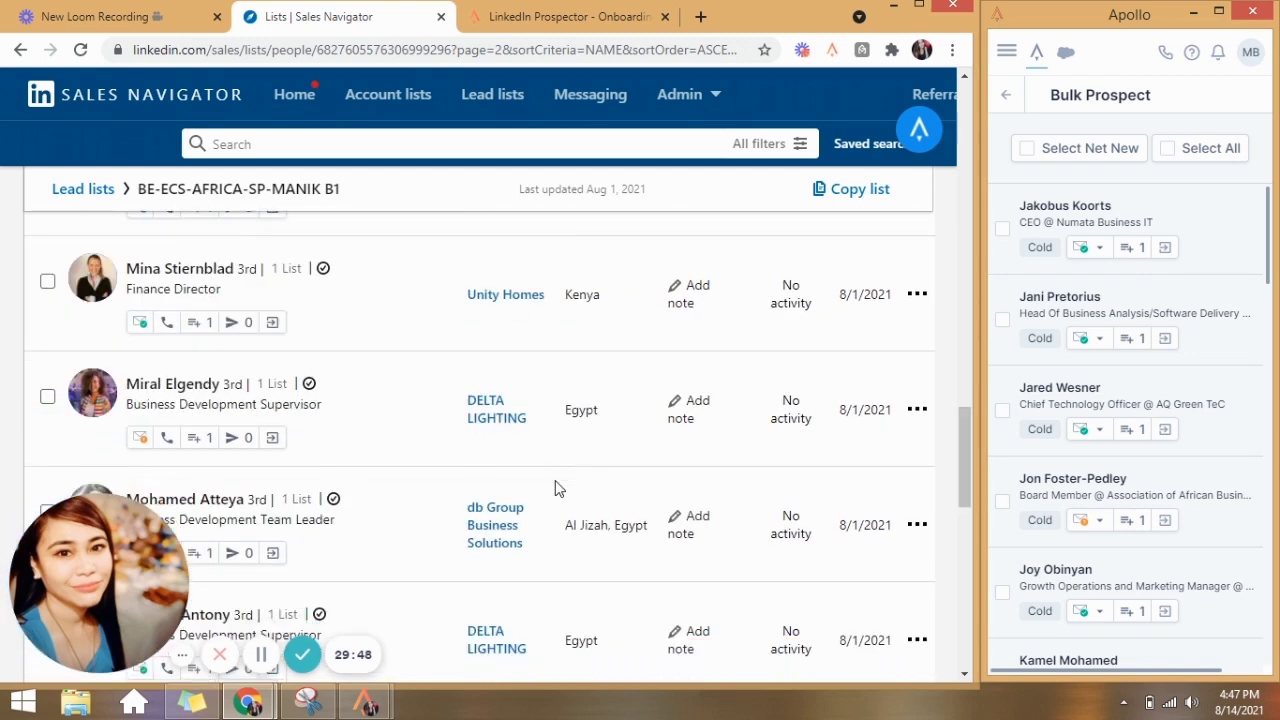
pyautogui.scroll(-5, 557, 487)
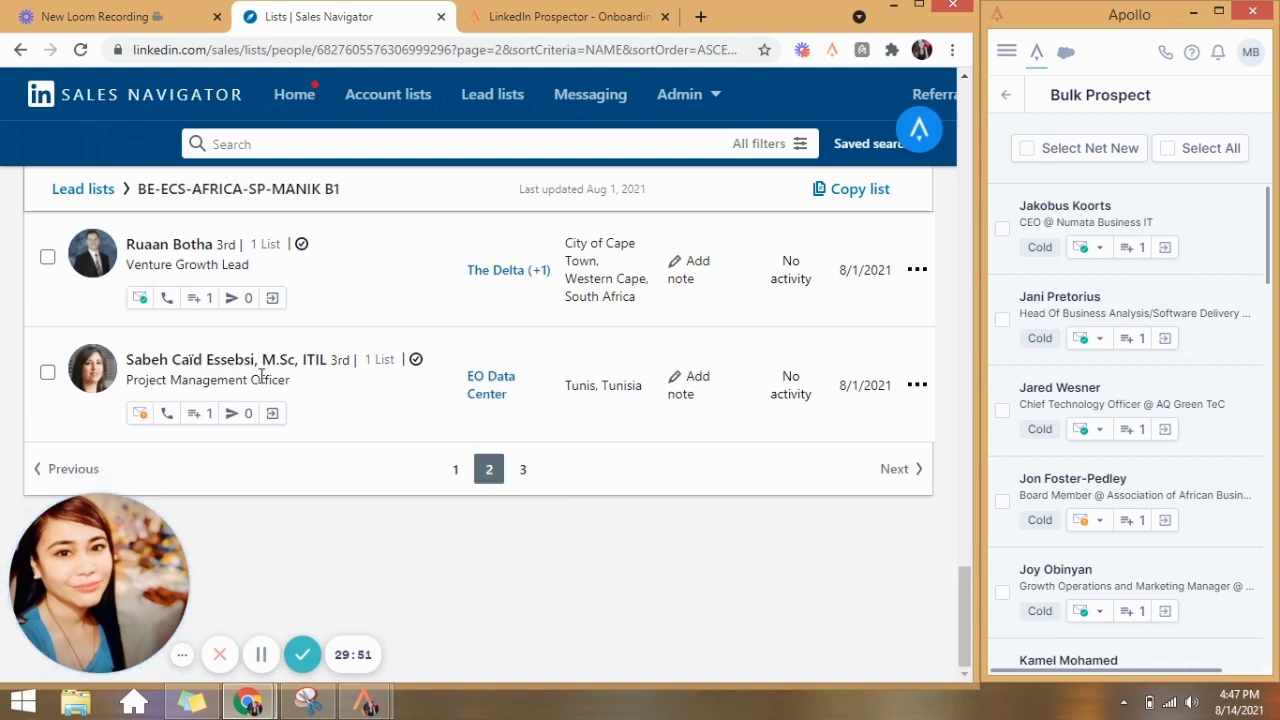
pyautogui.scroll(-10, 1137, 385)
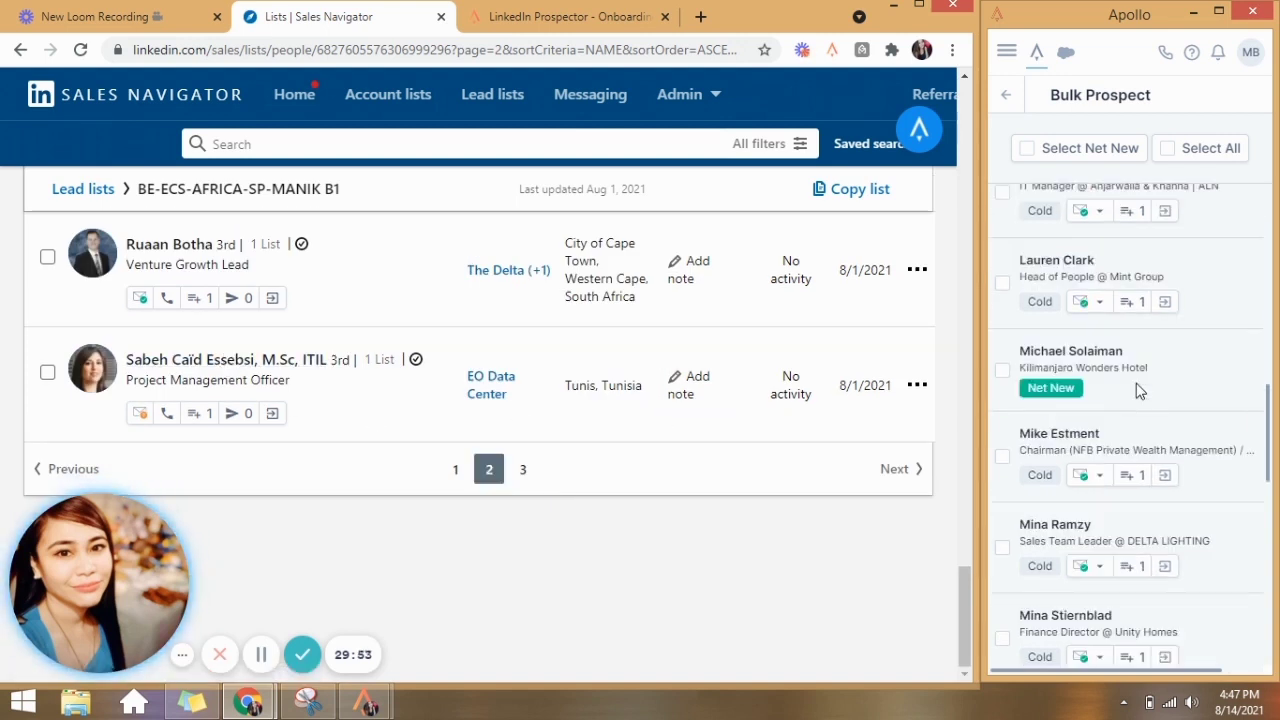
pyautogui.scroll(-5, 1137, 391)
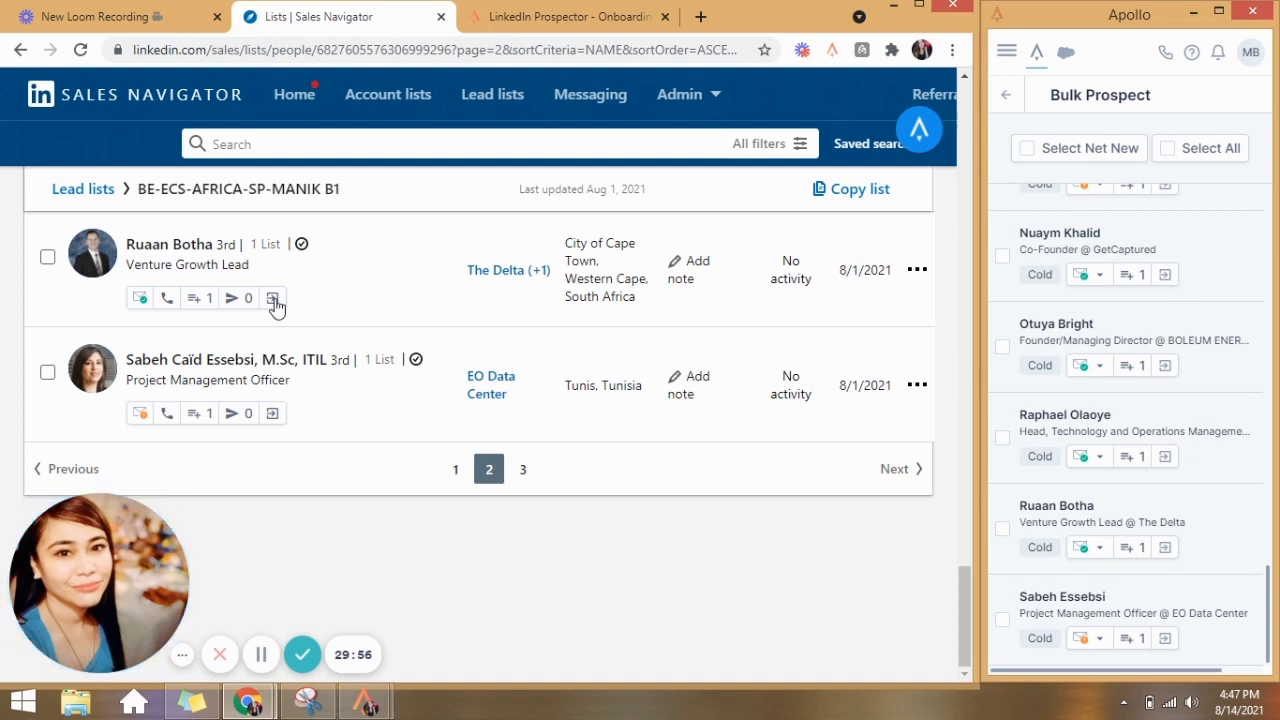
pyautogui.scroll(2, 276, 366)
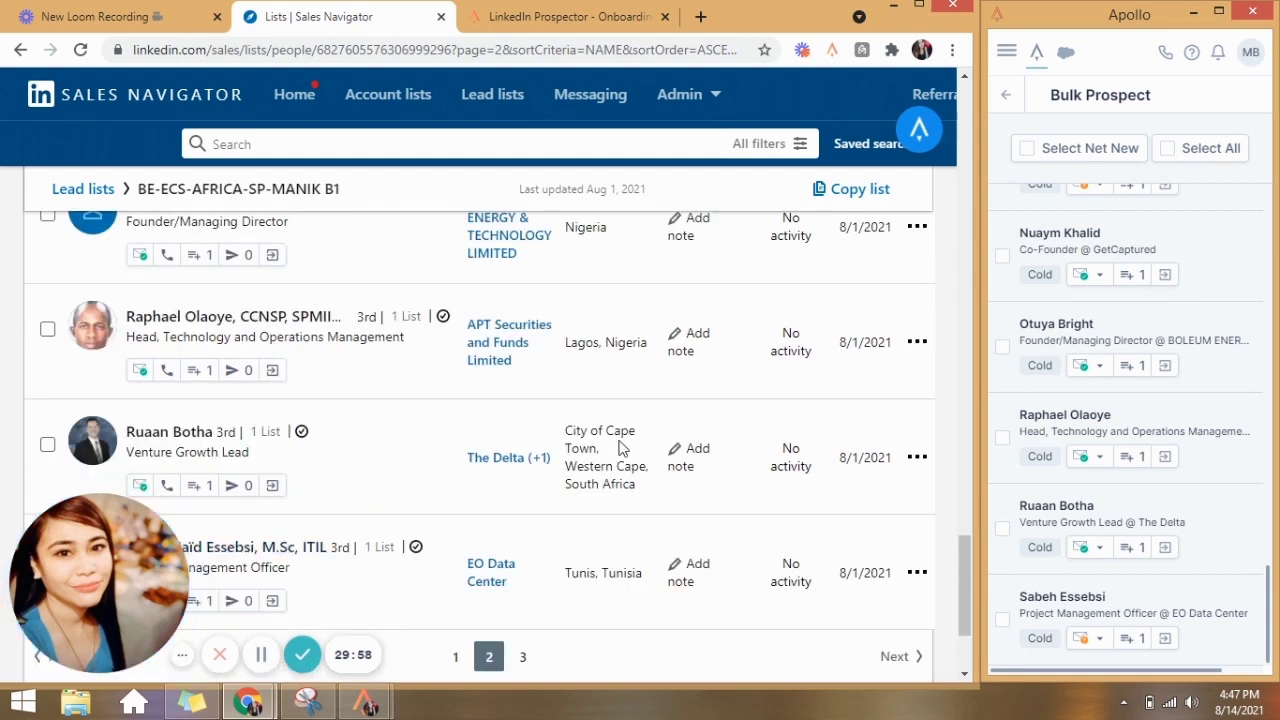
pyautogui.scroll(5, 617, 443)
pyautogui.scroll(2, 641, 435)
pyautogui.scroll(-5, 794, 409)
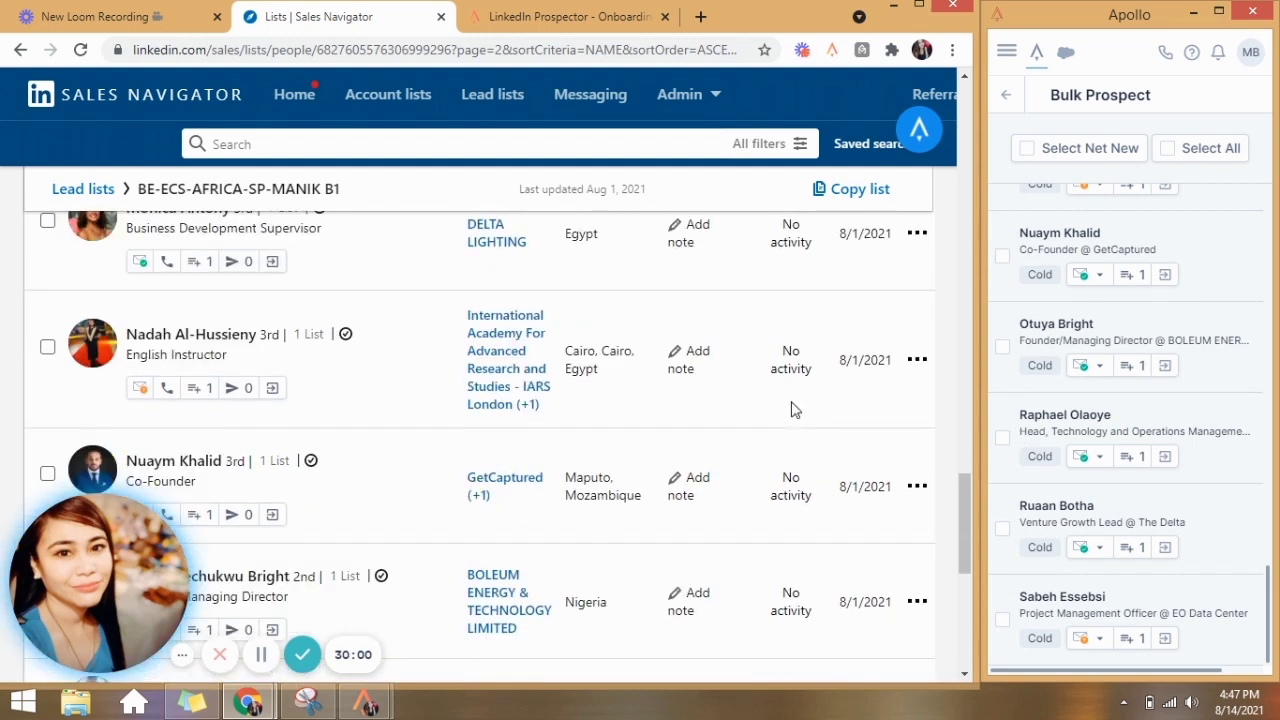
pyautogui.scroll(1, 1200, 187)
pyautogui.scroll(-1, 1137, 597)
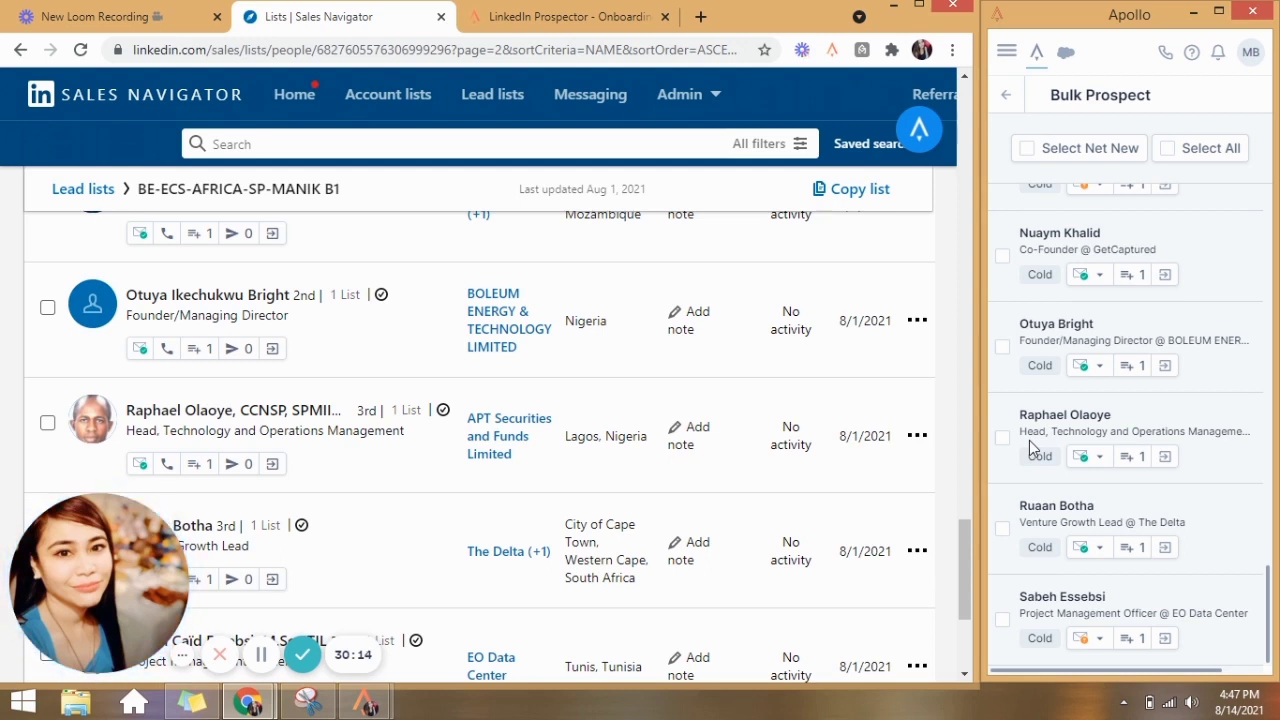
# Open Apollo's people search in the browser and view the people lists
pyautogui.click(1013, 63)
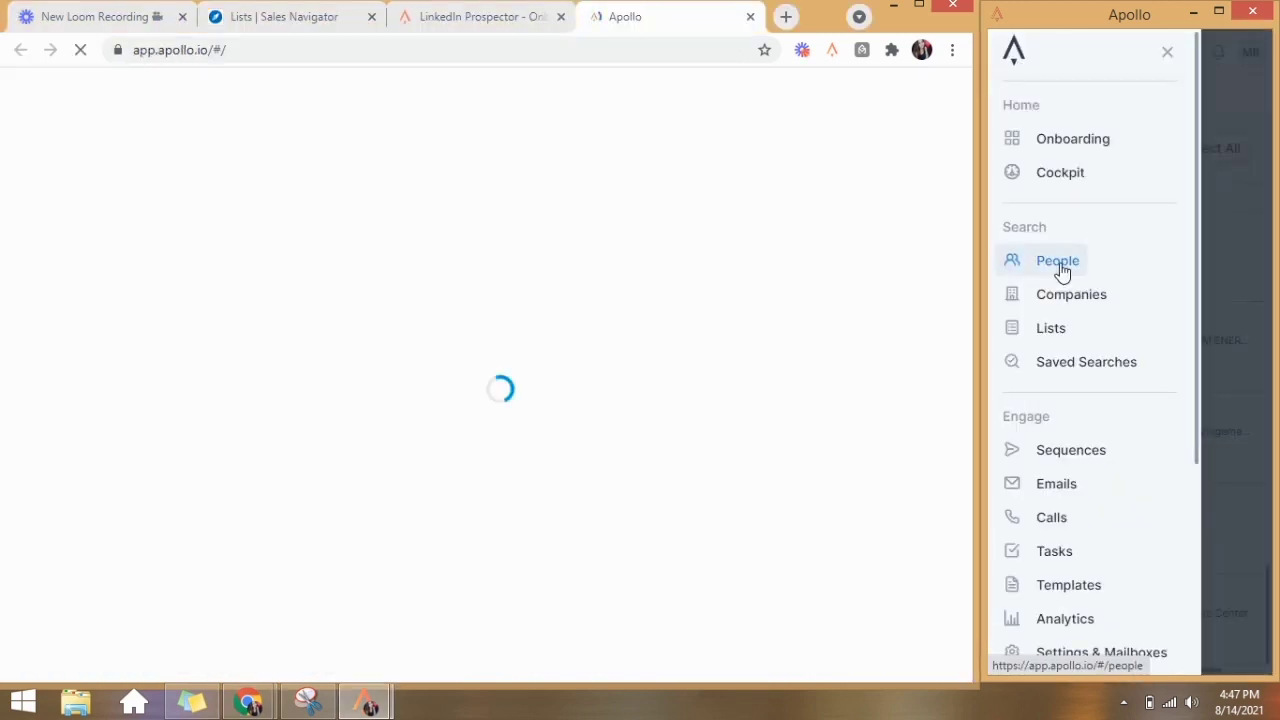
pyautogui.click(1063, 271)
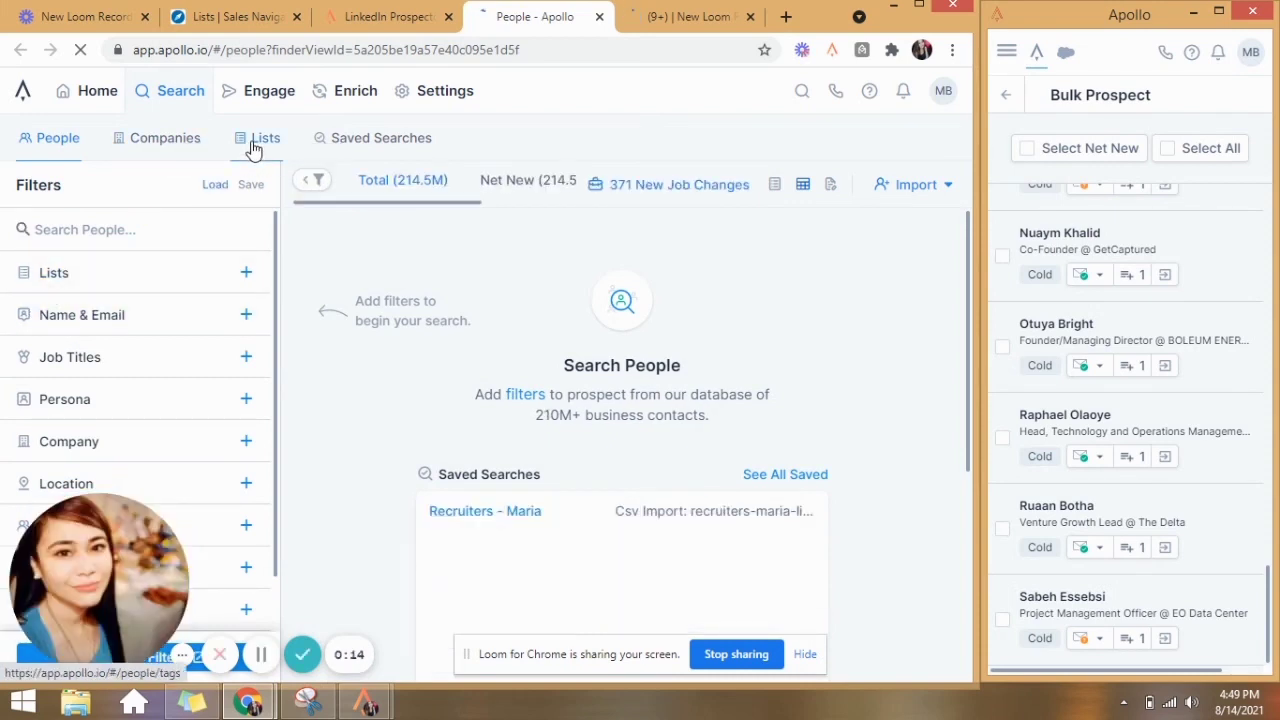
pyautogui.click(252, 148)
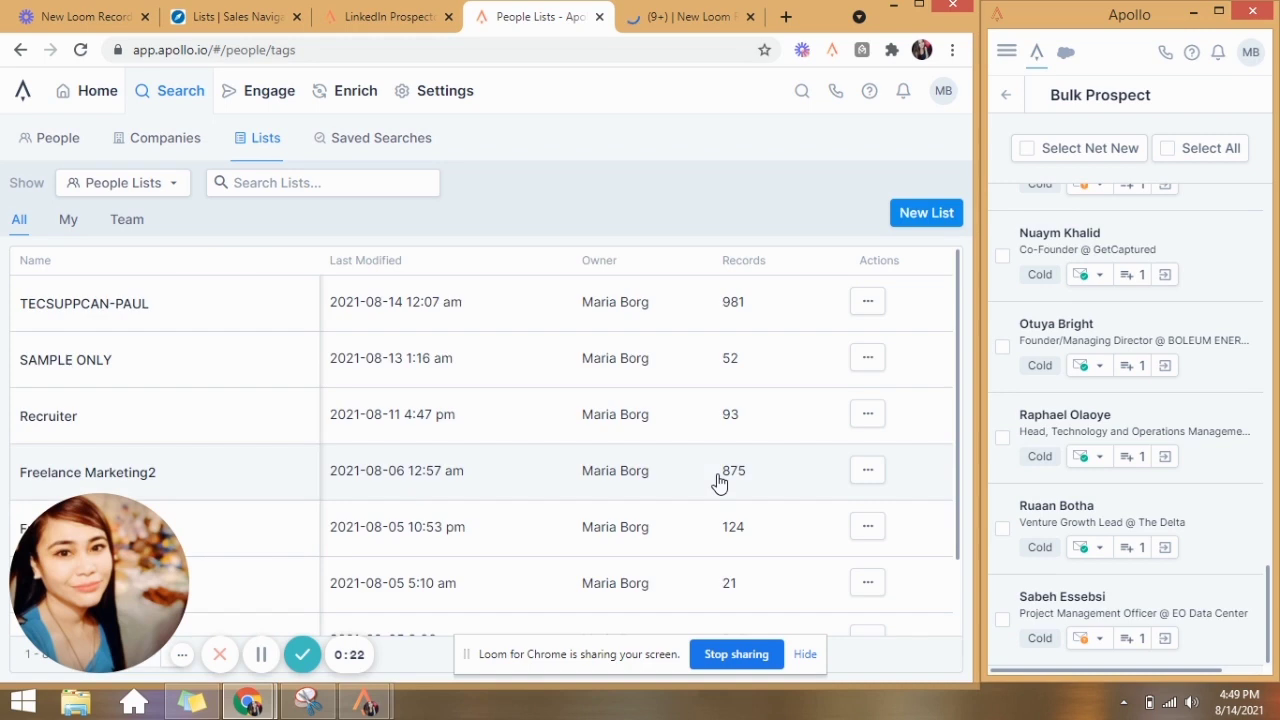
# Open the SAMPLE ONLY people list in Apollo and close the separate Bulk Prospect window
pyautogui.scroll(-1, 52, 338)
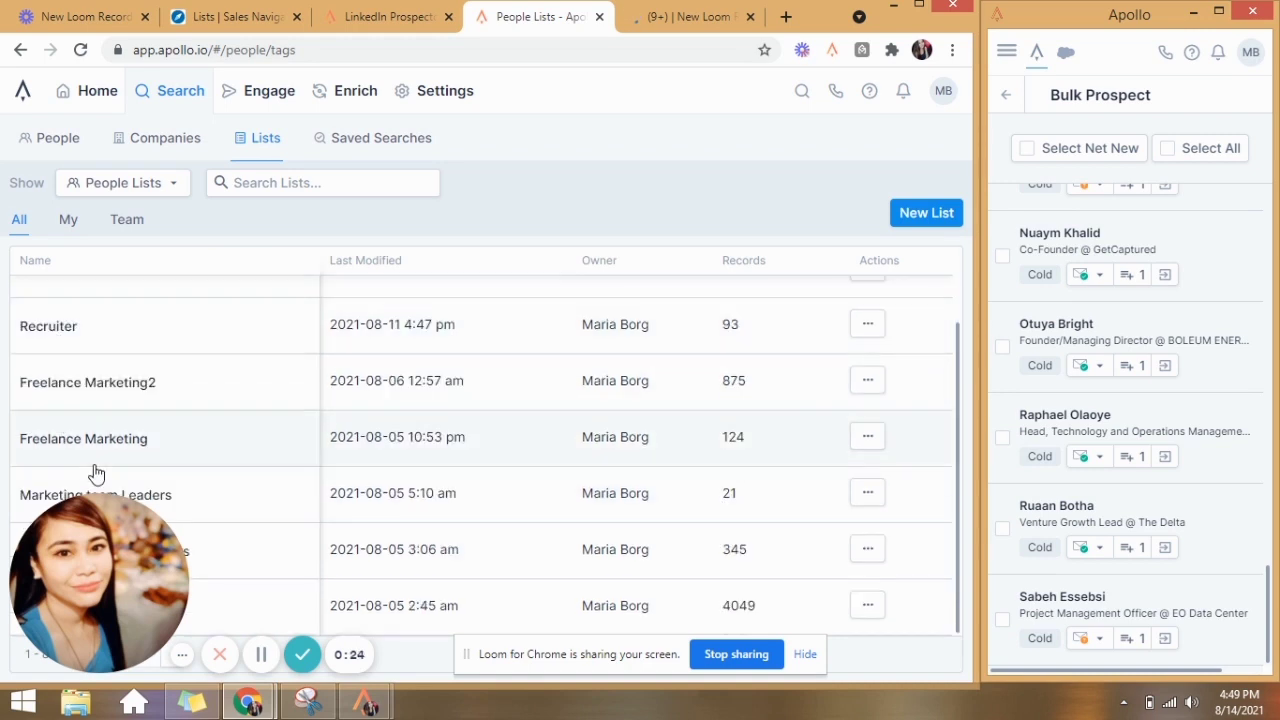
pyautogui.scroll(1, 96, 473)
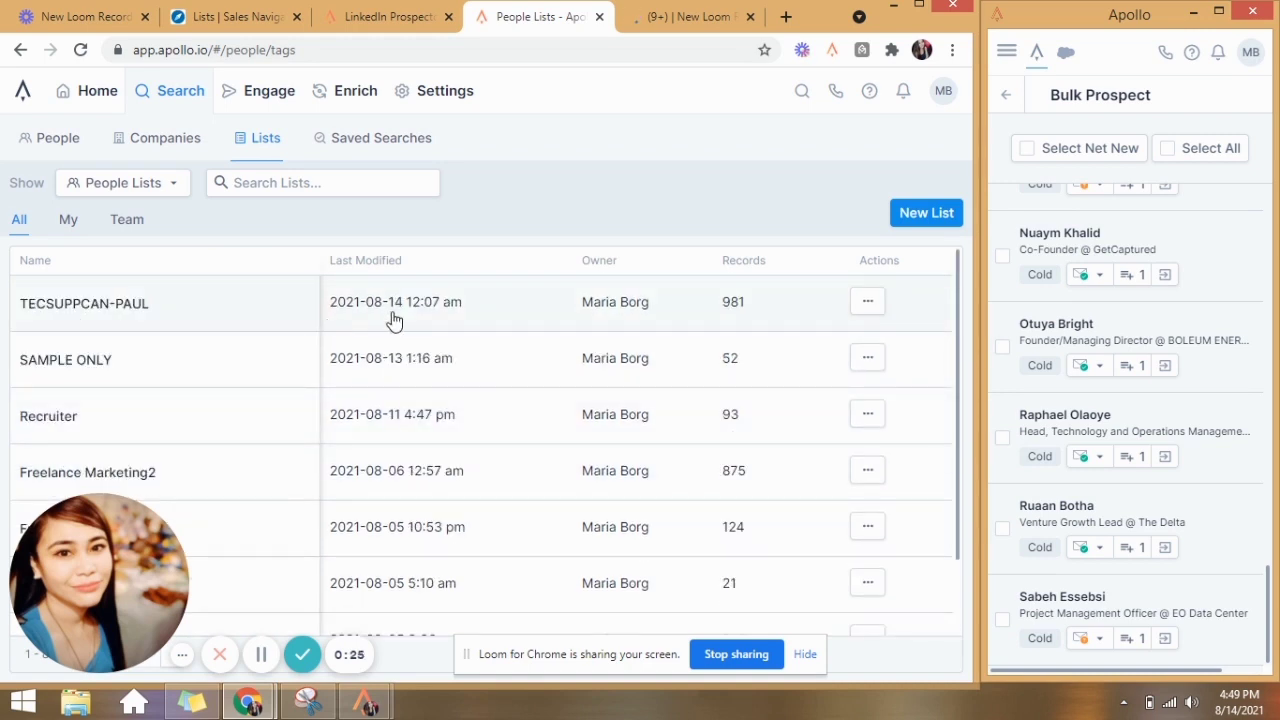
pyautogui.rightClick(107, 343)
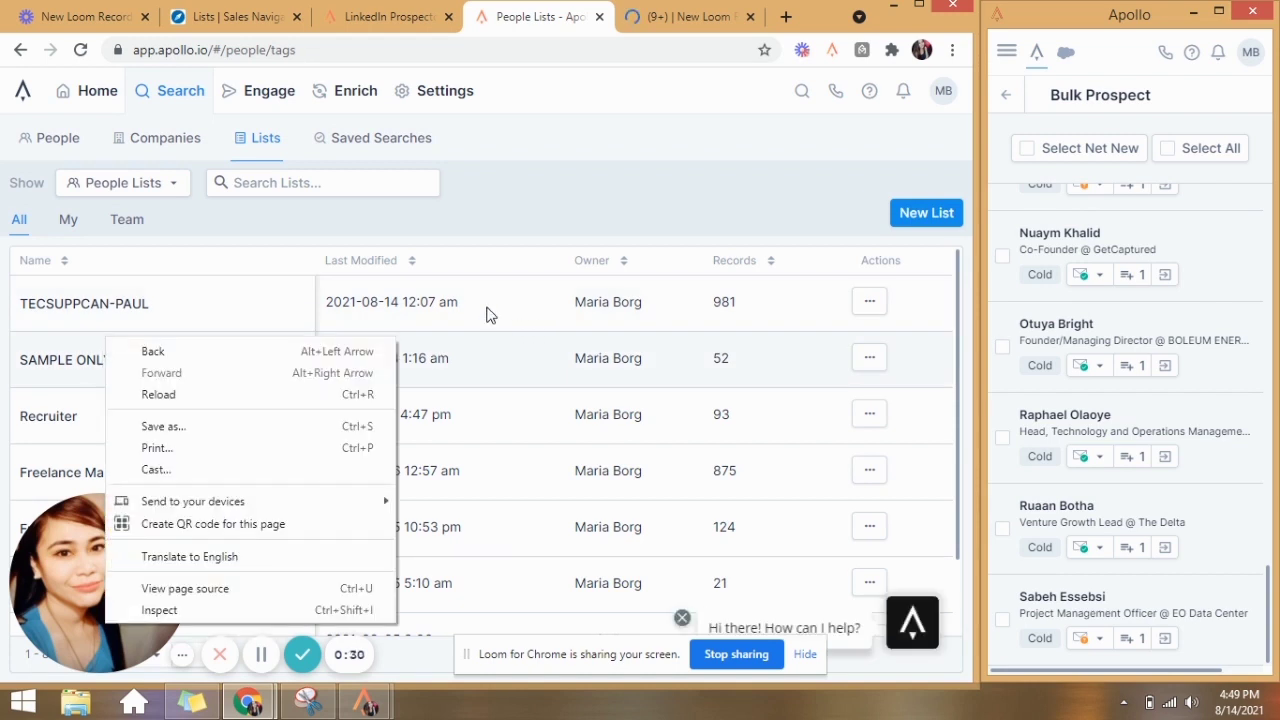
pyautogui.click(555, 195)
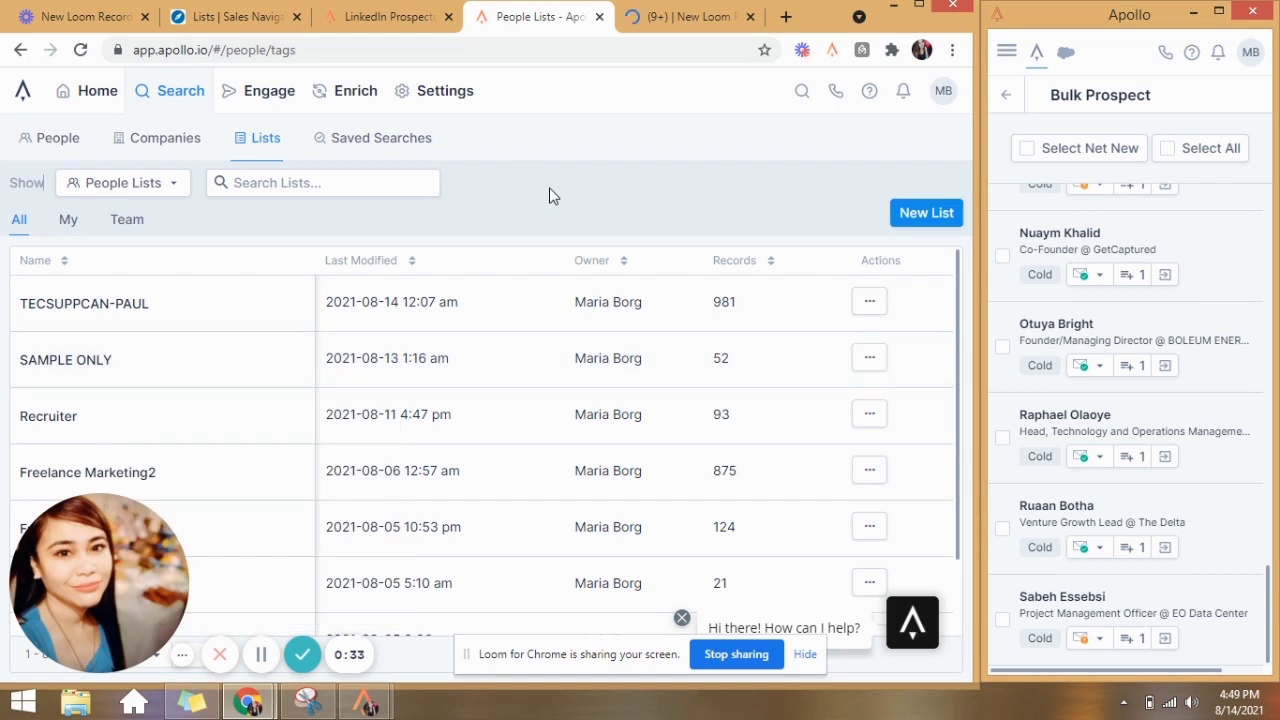
pyautogui.click(103, 370)
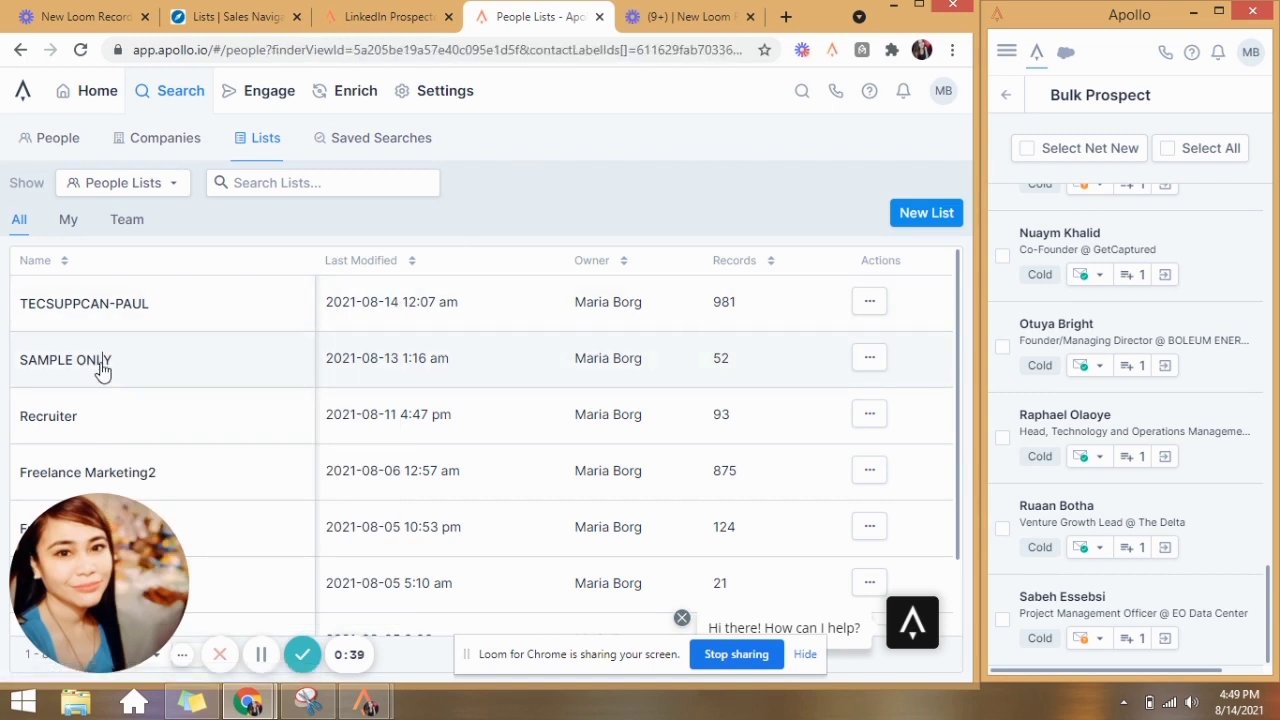
pyautogui.click(101, 370)
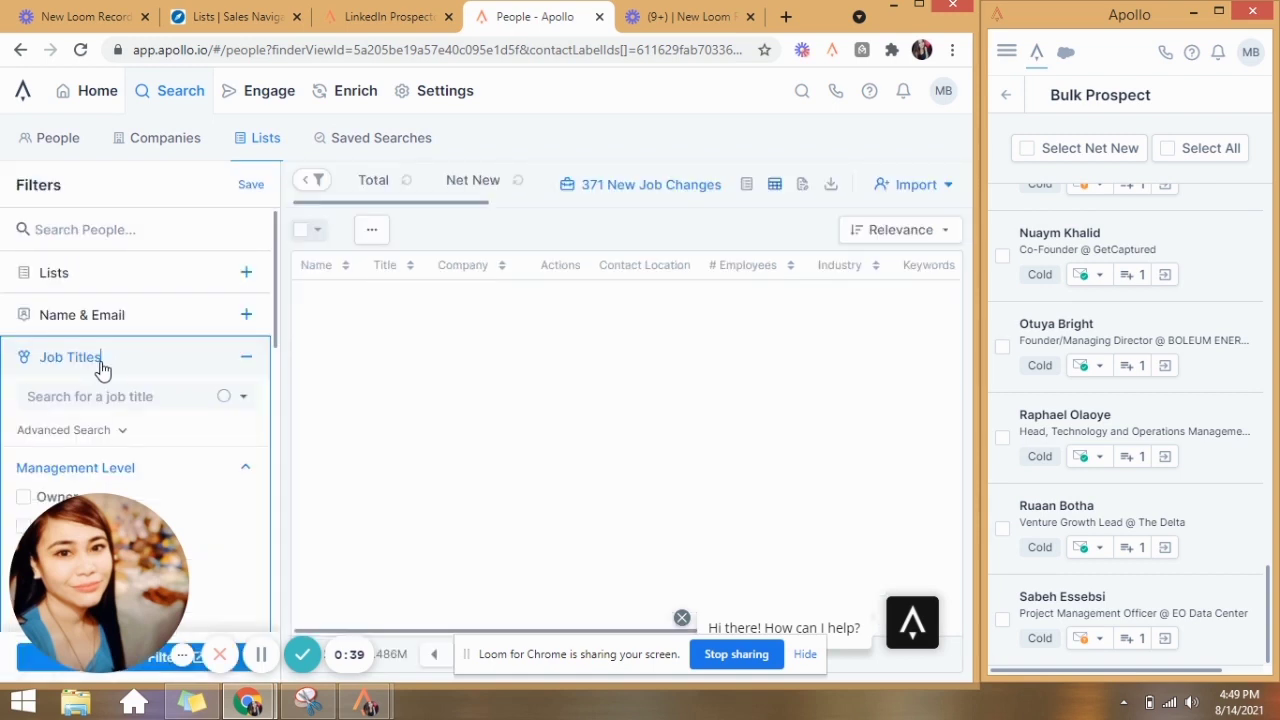
pyautogui.click(1254, 12)
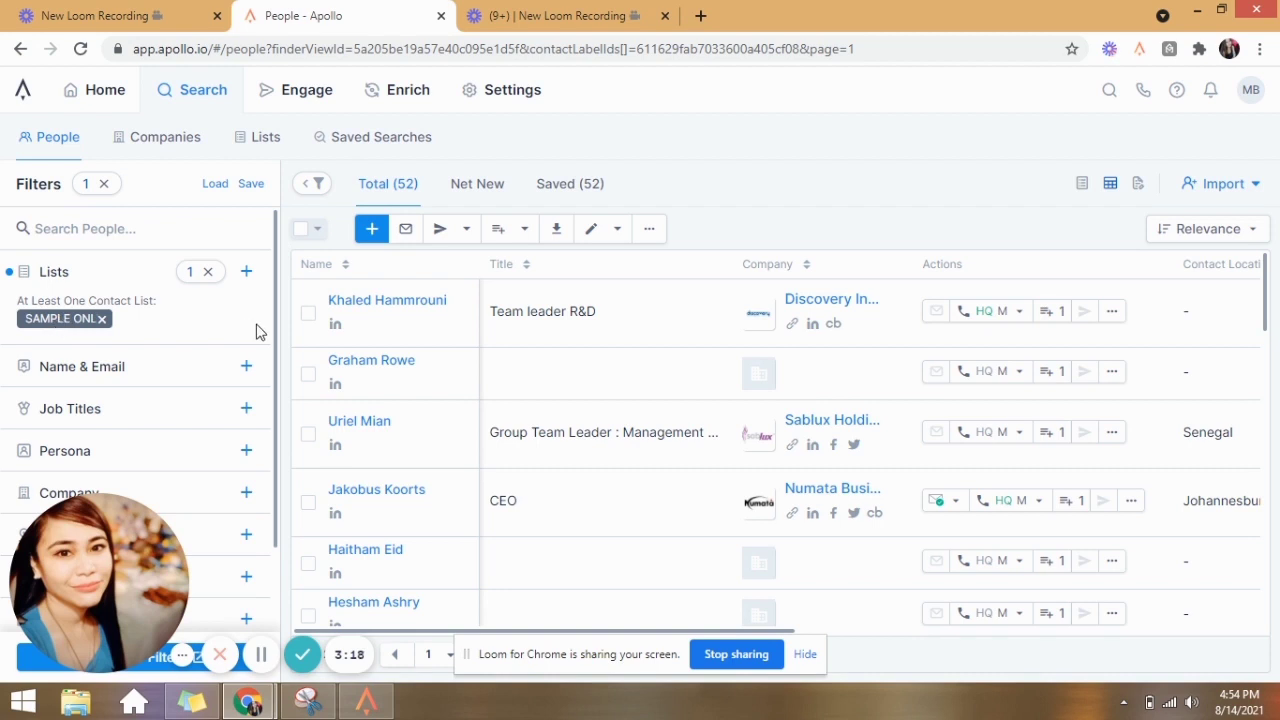
# Try to select all people in the SAMPLE ONLY list at once
pyautogui.click(303, 240)
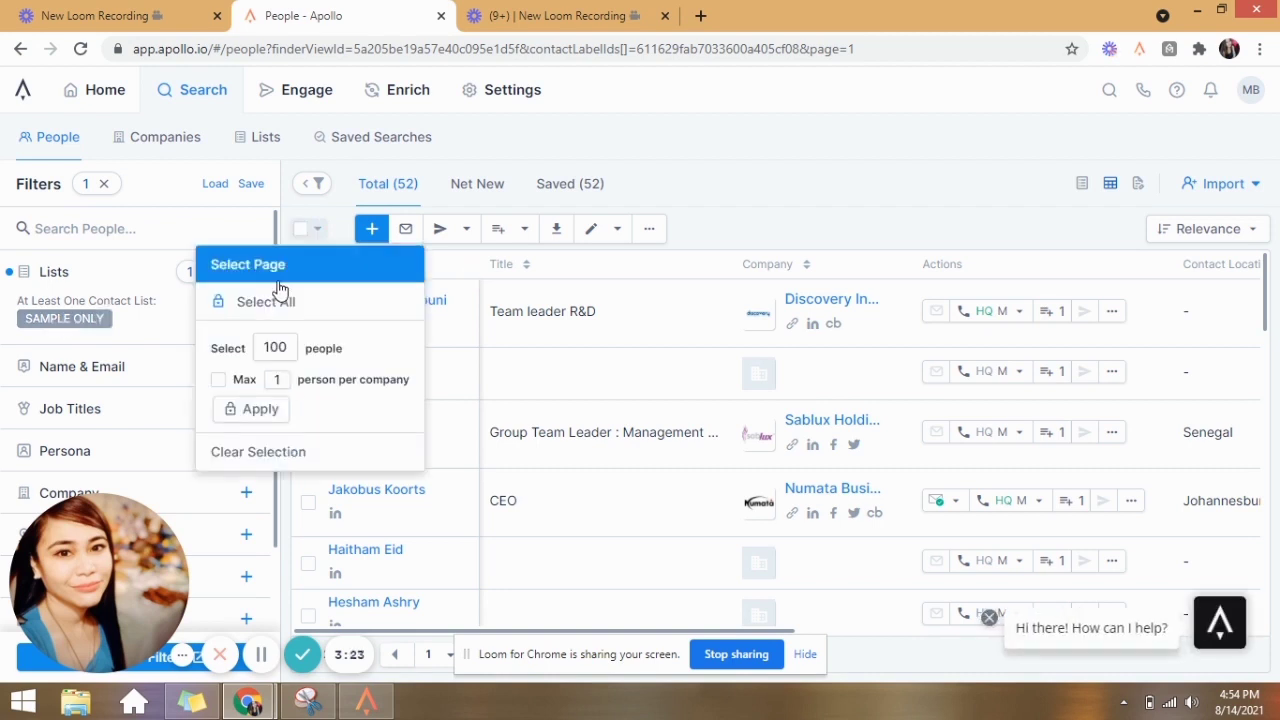
pyautogui.click(277, 355)
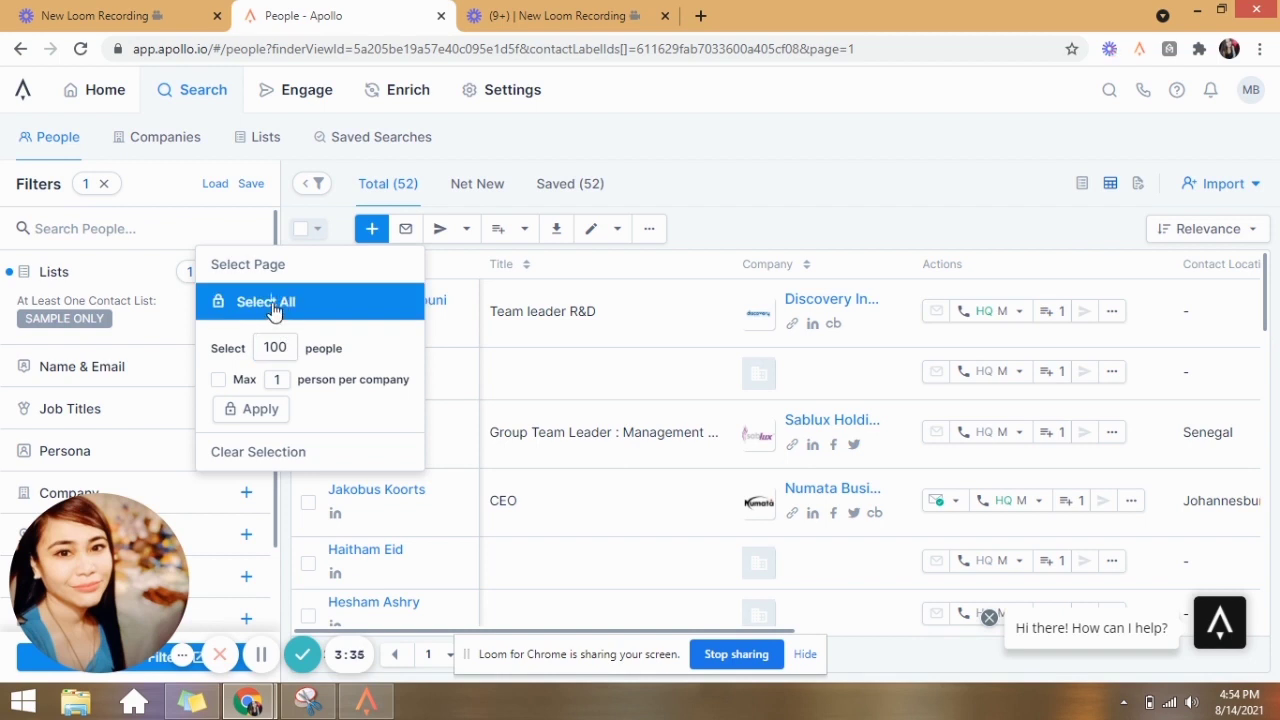
pyautogui.click(279, 311)
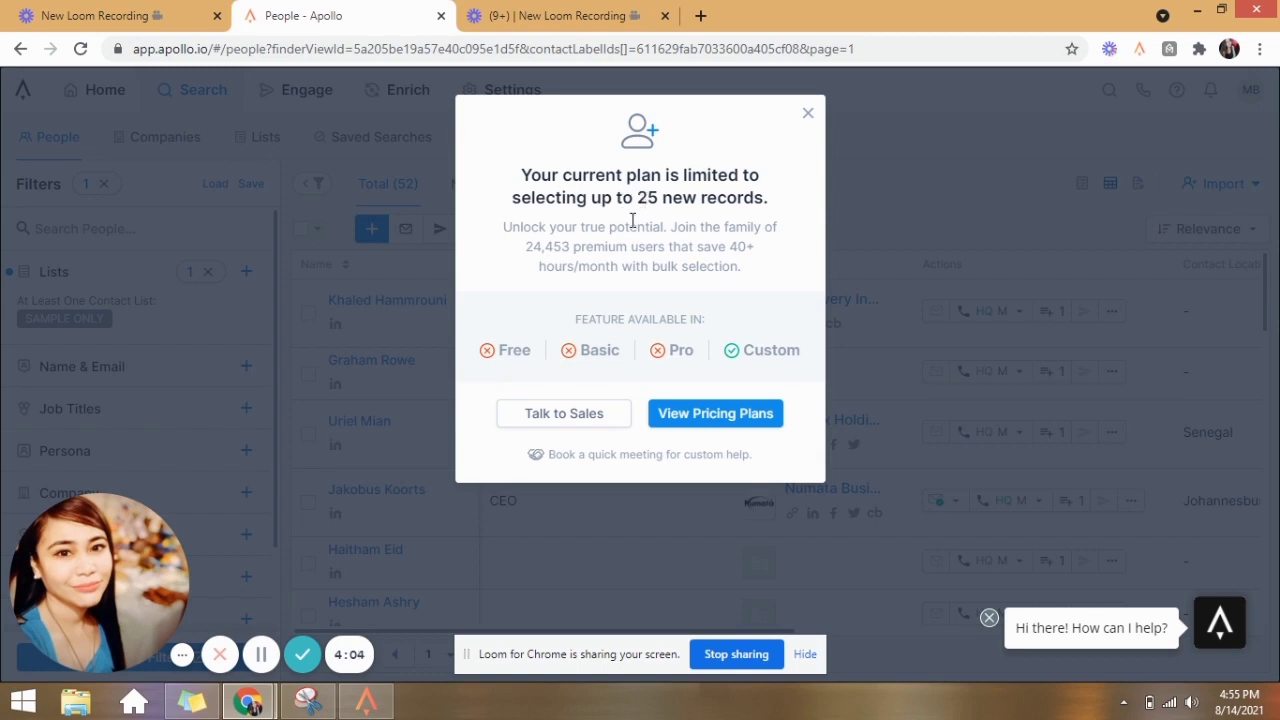
pyautogui.click(809, 116)
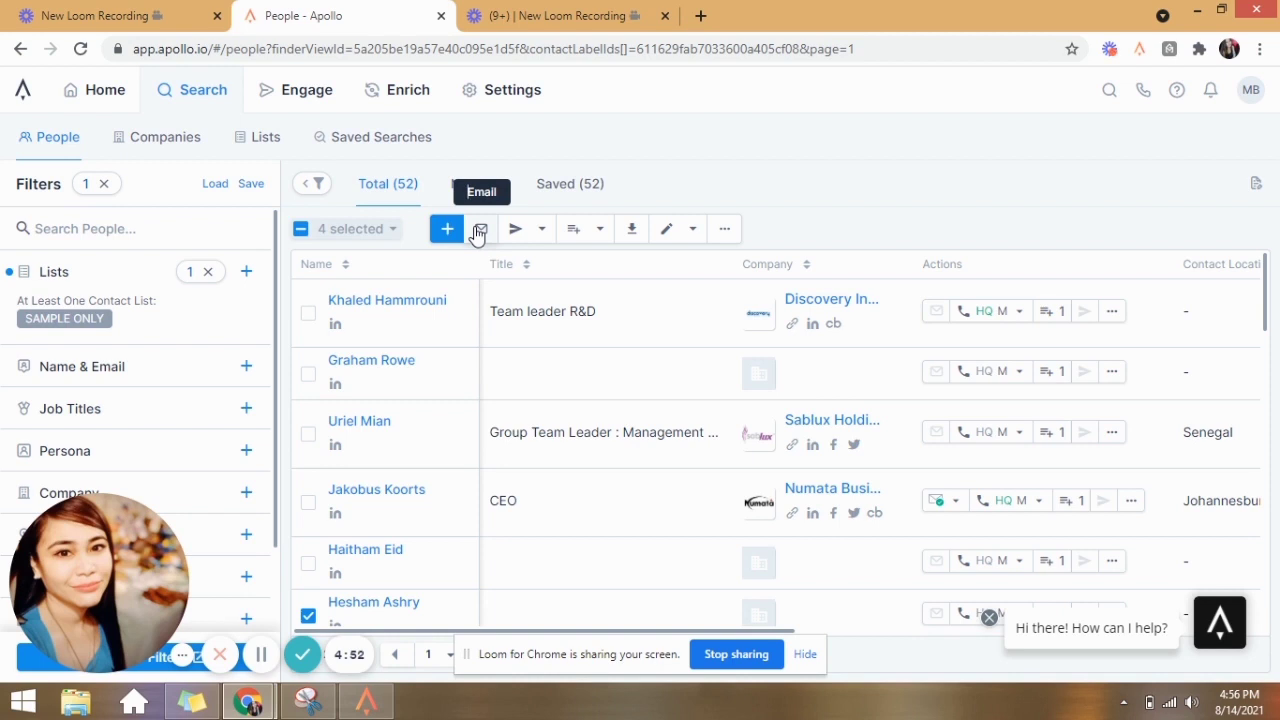
# Export the four selected contacts to CSV with guessed emails, download the file and set it to open when done
pyautogui.click(631, 232)
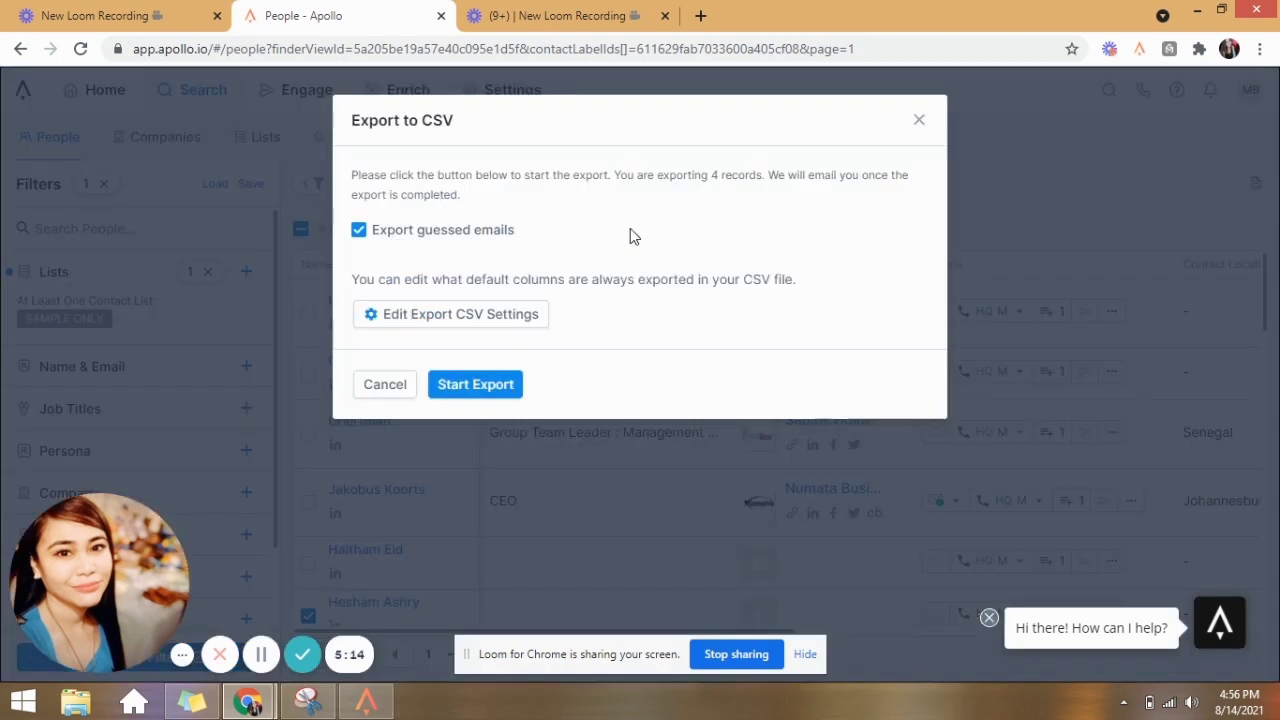
pyautogui.click(470, 386)
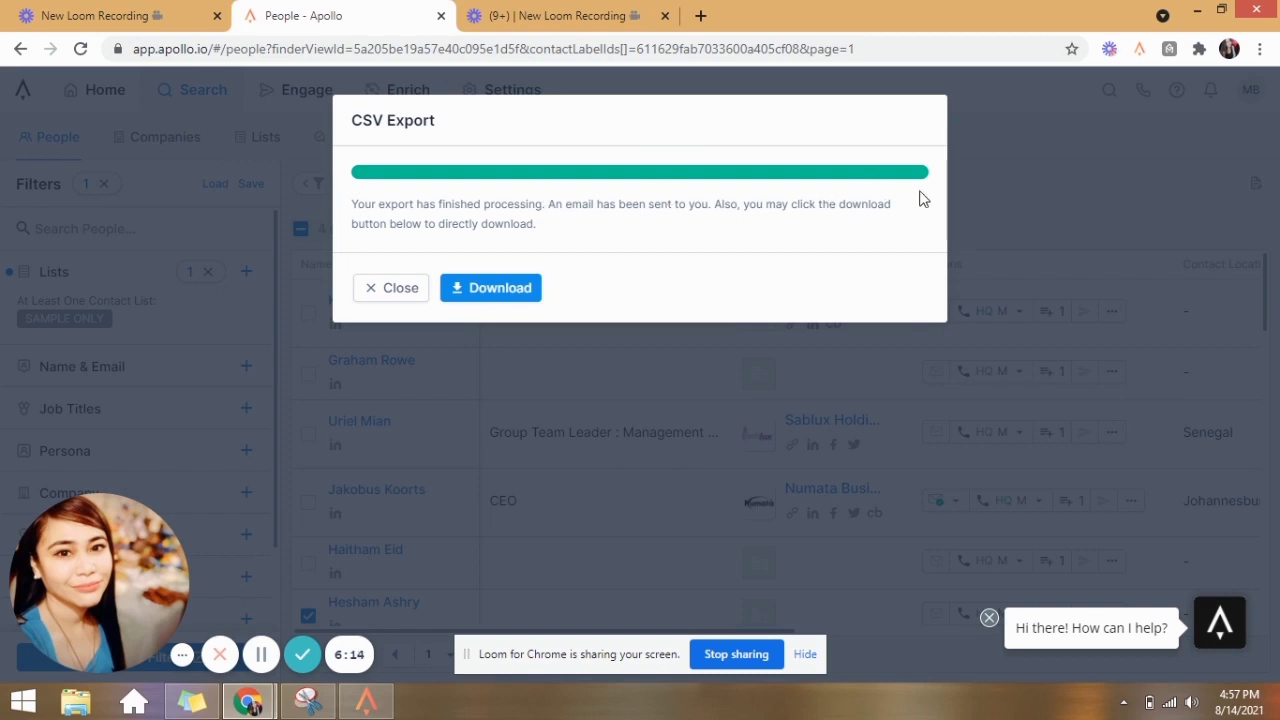
pyautogui.click(493, 300)
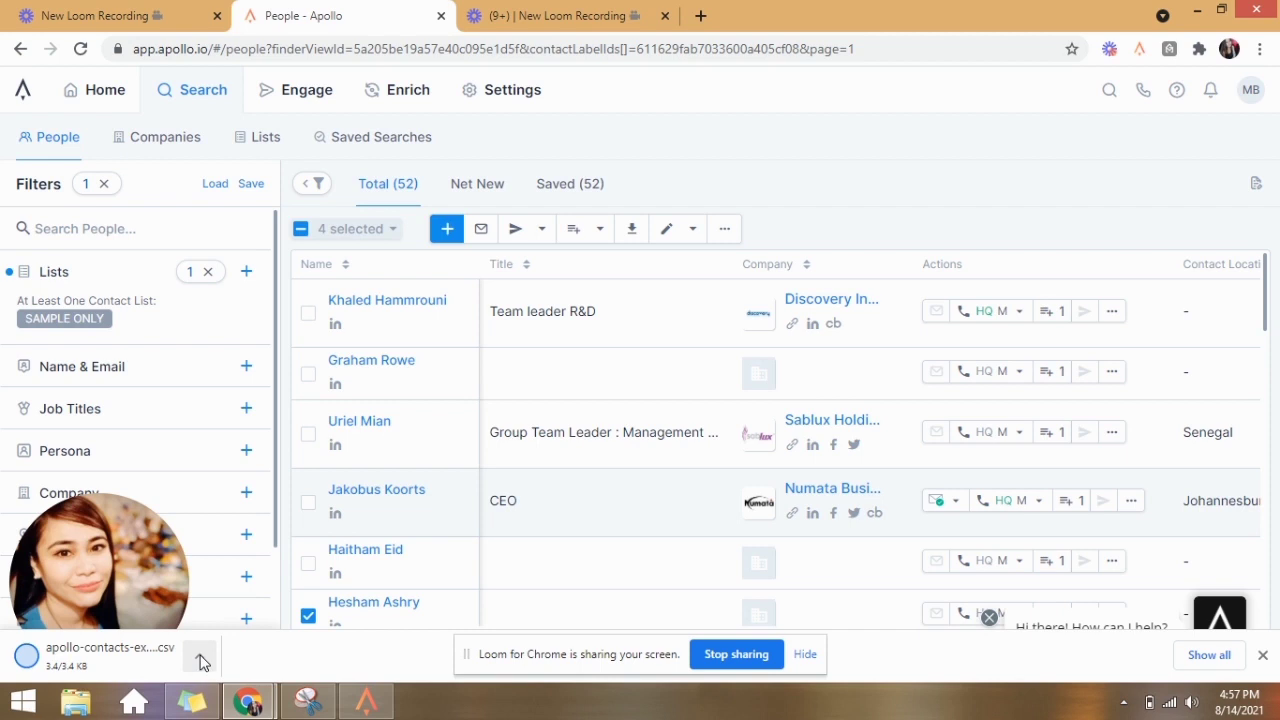
pyautogui.click(200, 660)
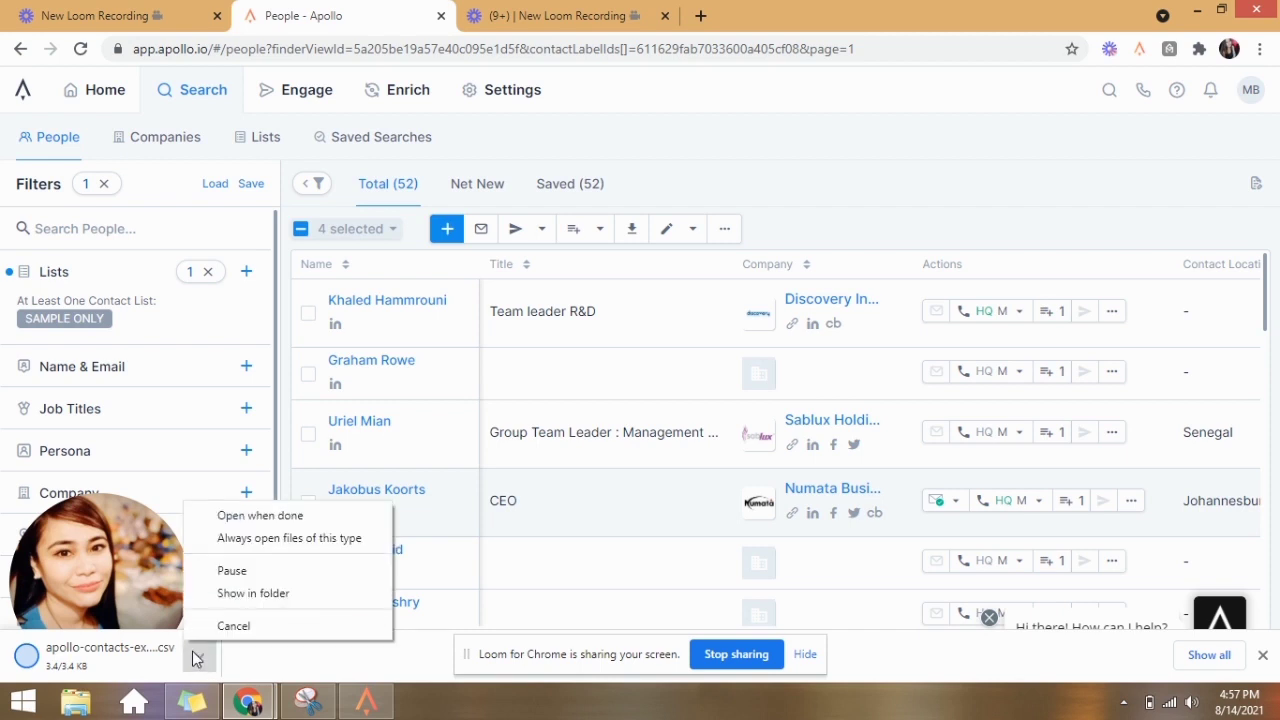
pyautogui.click(276, 516)
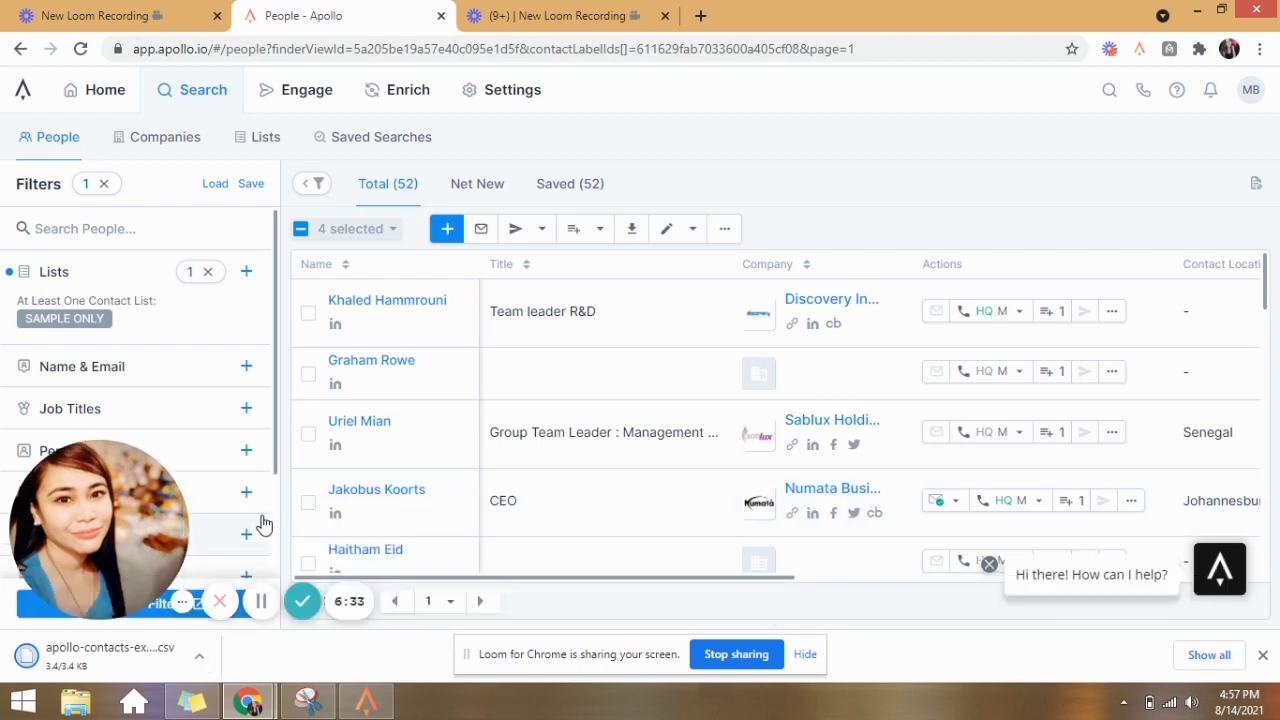